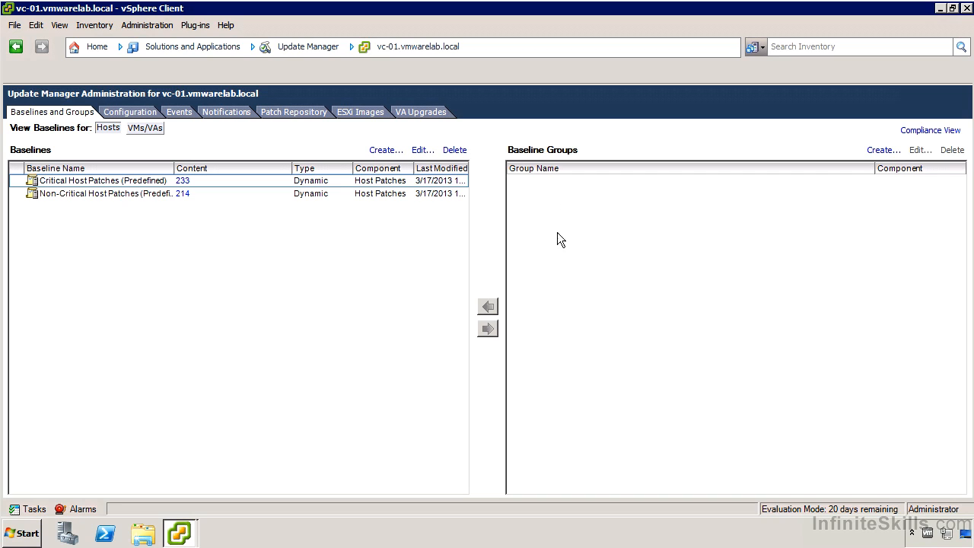
- Check the installed plug-ins in the Plug-in Manager, then return to Update Manager administration
{"action": "left_click", "coordinate": [105, 44]}
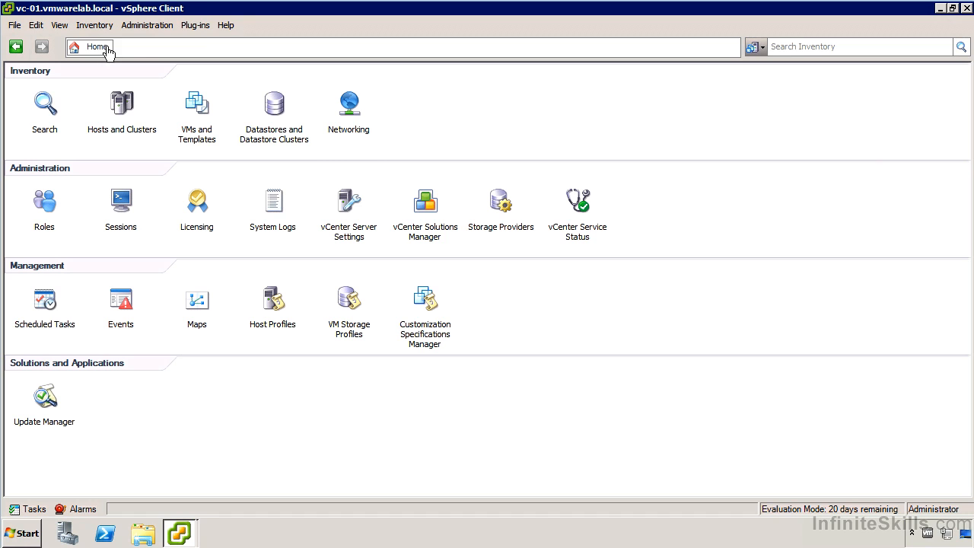
{"action": "left_click", "coordinate": [200, 28]}
{"action": "left_click", "coordinate": [211, 45]}
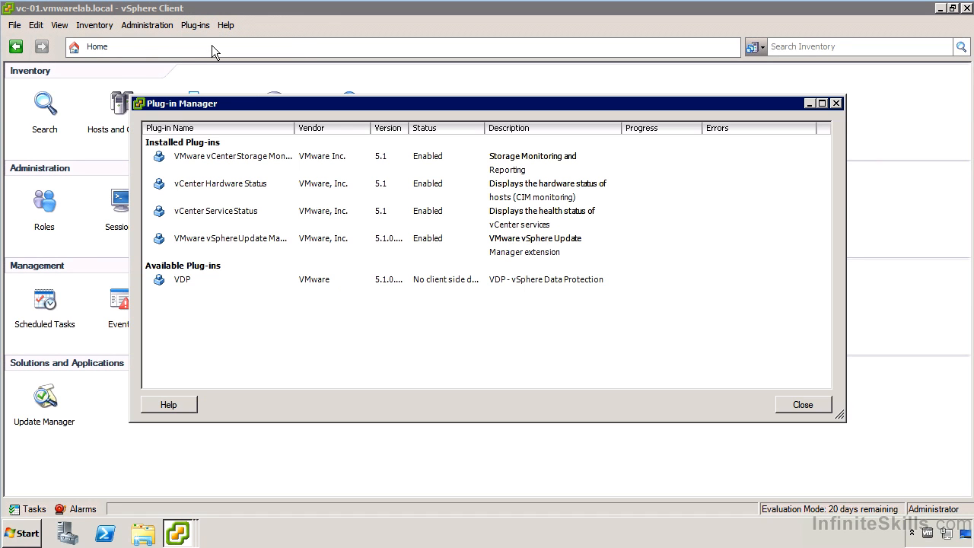
{"action": "left_click", "coordinate": [803, 404]}
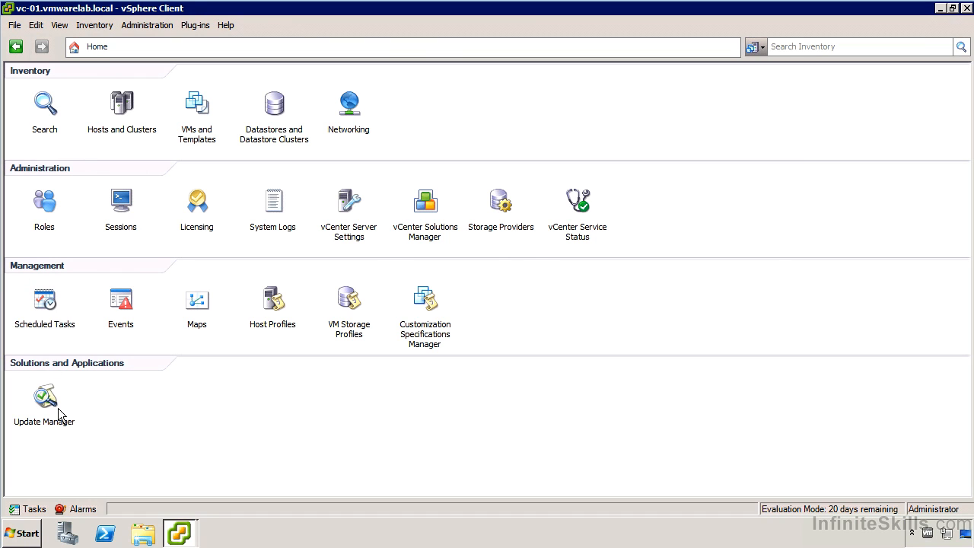
{"action": "left_click", "coordinate": [34, 397]}
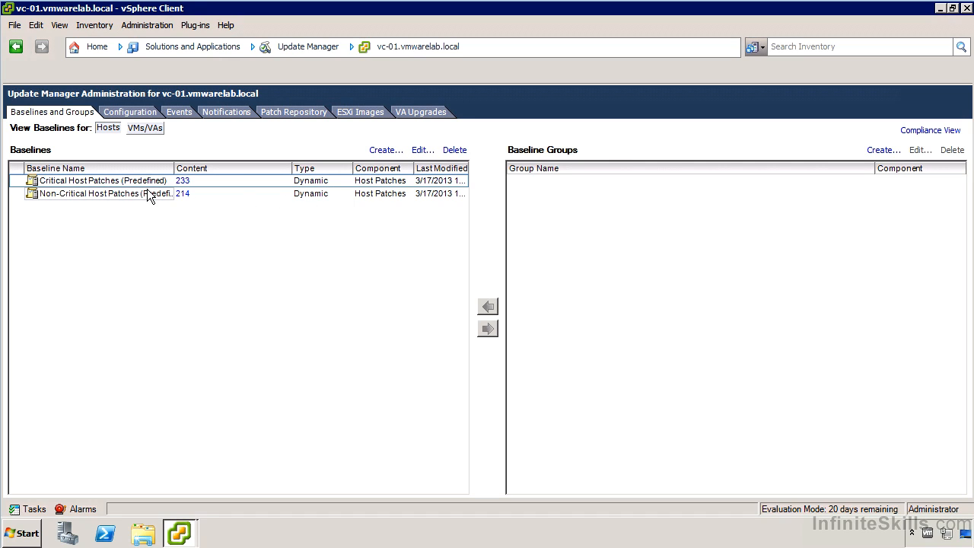
- Review the Critical Host Patches baseline's type, patch options, criteria and patches to exclude, leaving the baseline unedited
{"action": "left_click", "coordinate": [142, 182]}
{"action": "right_click", "coordinate": [141, 182]}
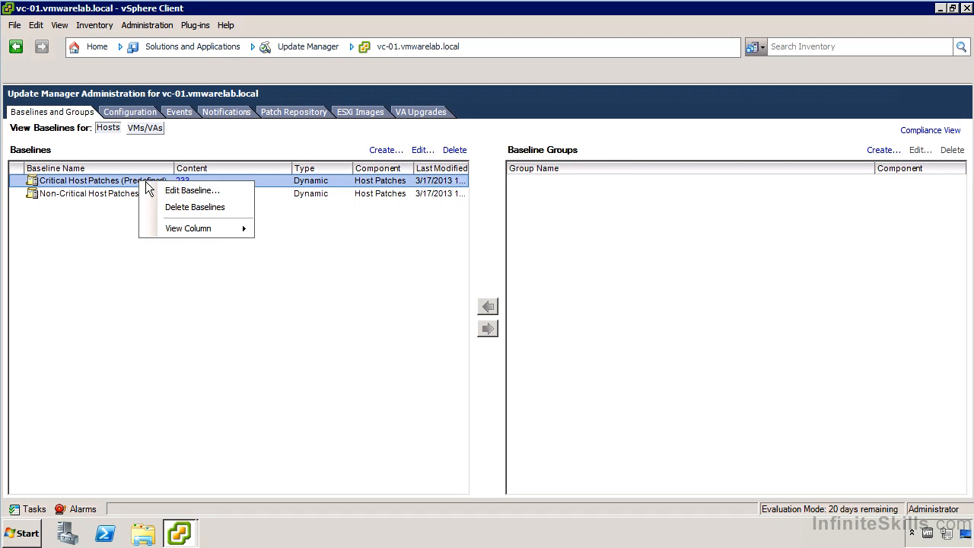
{"action": "left_click", "coordinate": [186, 191]}
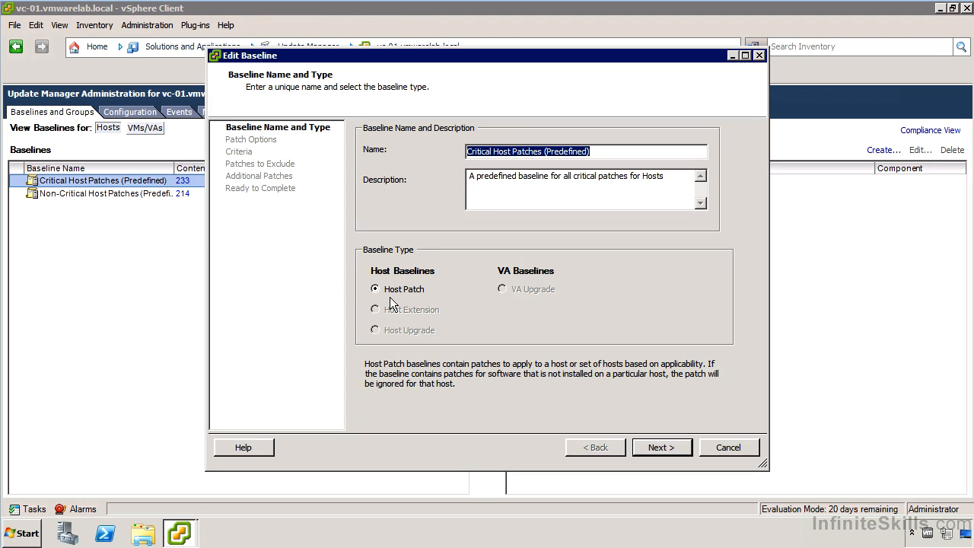
{"action": "left_click", "coordinate": [673, 449]}
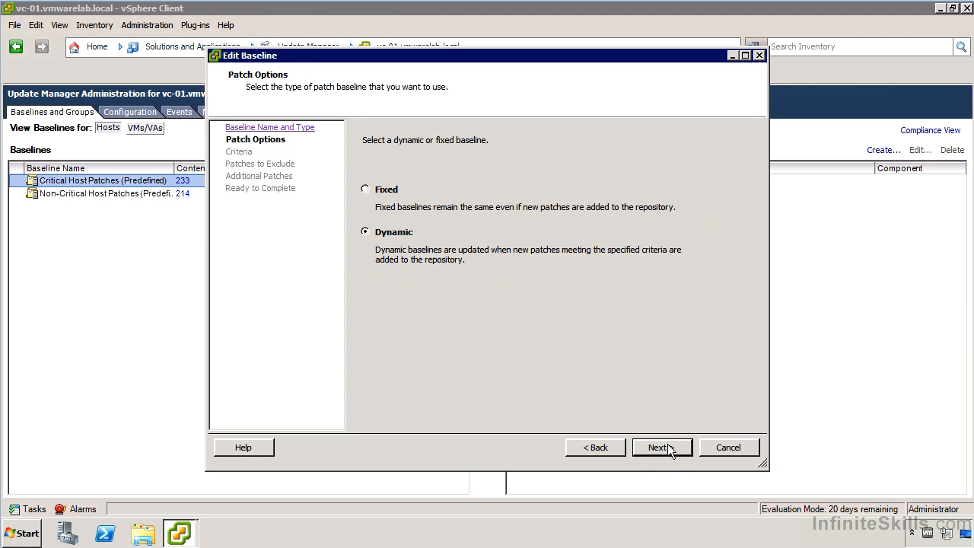
{"action": "left_click", "coordinate": [670, 449]}
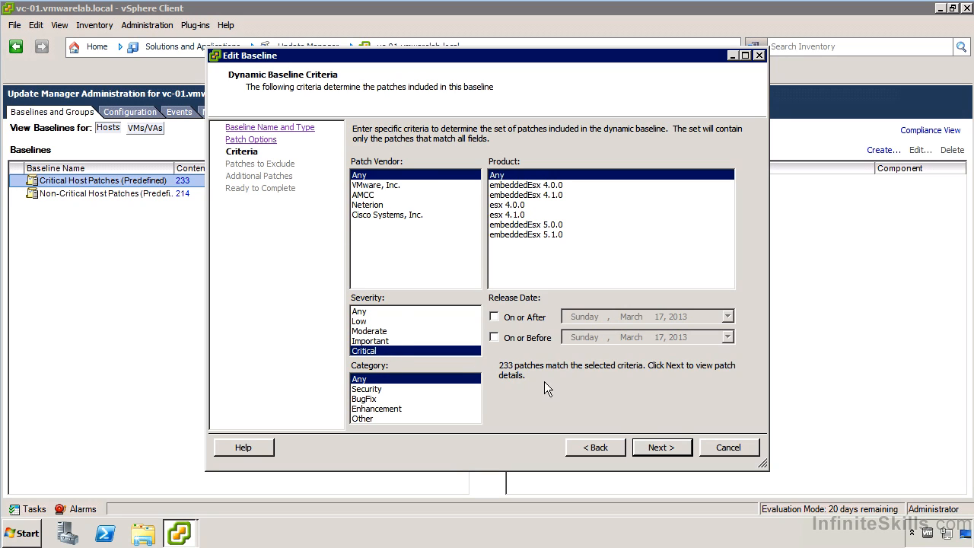
{"action": "left_click", "coordinate": [666, 447]}
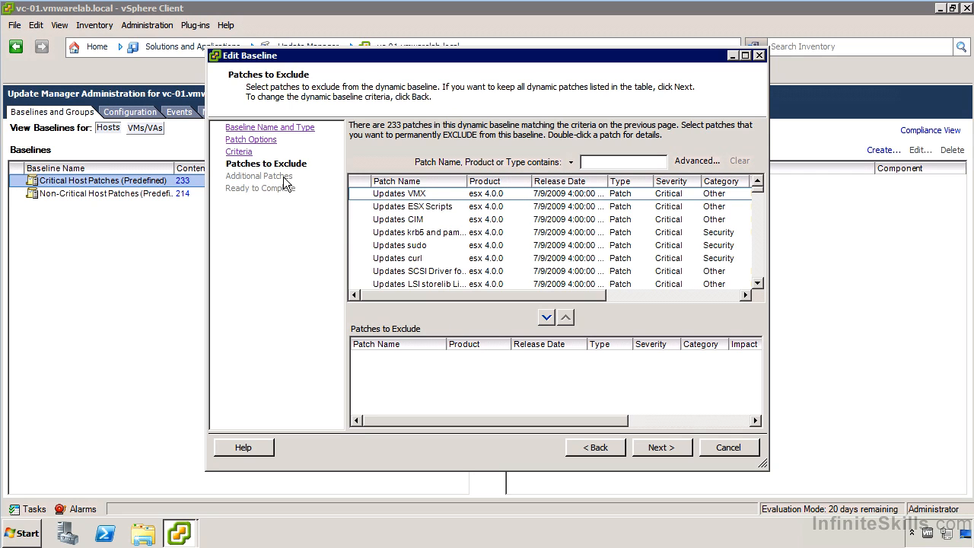
{"action": "left_click", "coordinate": [735, 445]}
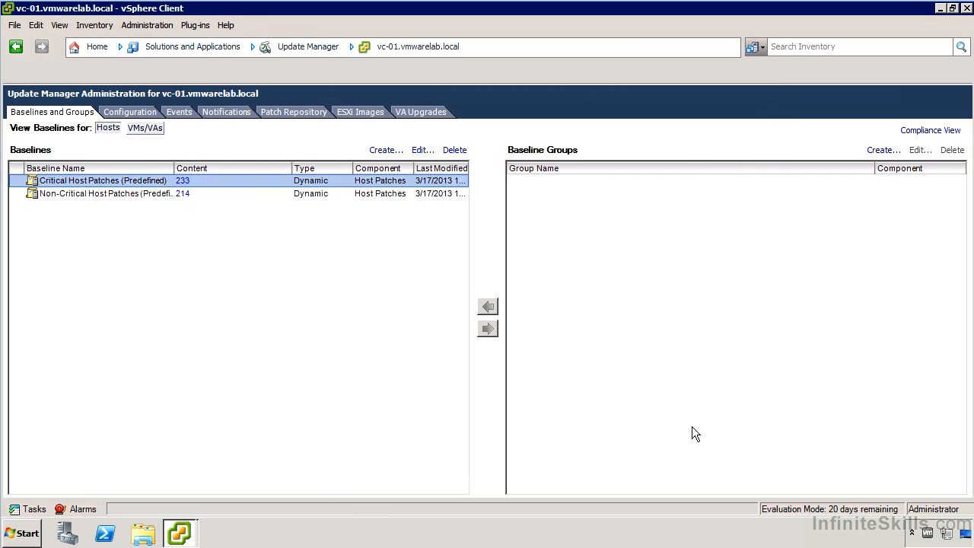
- Review the Non-Critical Host Patches baseline's patch options and dynamic criteria, leaving the baseline unedited
{"action": "left_click", "coordinate": [153, 194]}
{"action": "right_click", "coordinate": [144, 192]}
{"action": "left_click", "coordinate": [177, 201]}
{"action": "left_click", "coordinate": [660, 448]}
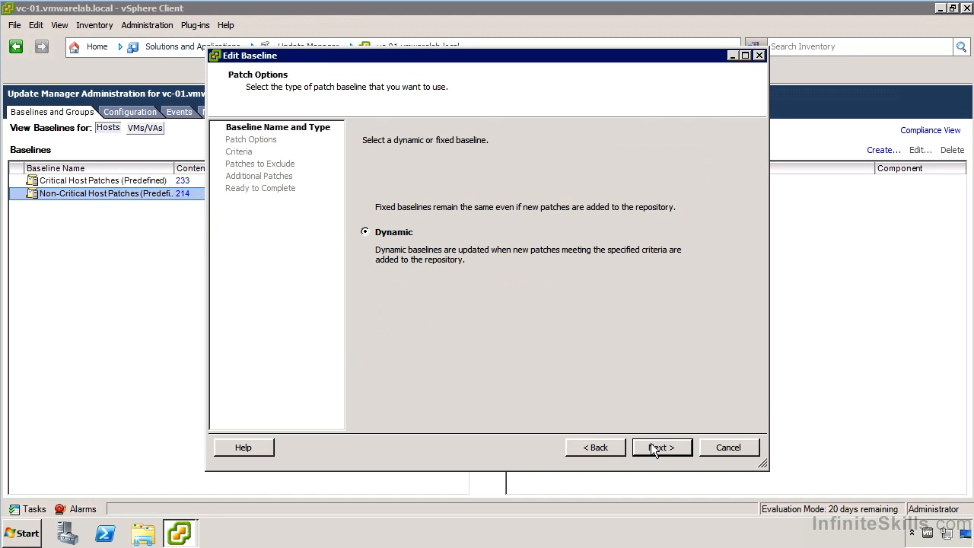
{"action": "left_click", "coordinate": [658, 448]}
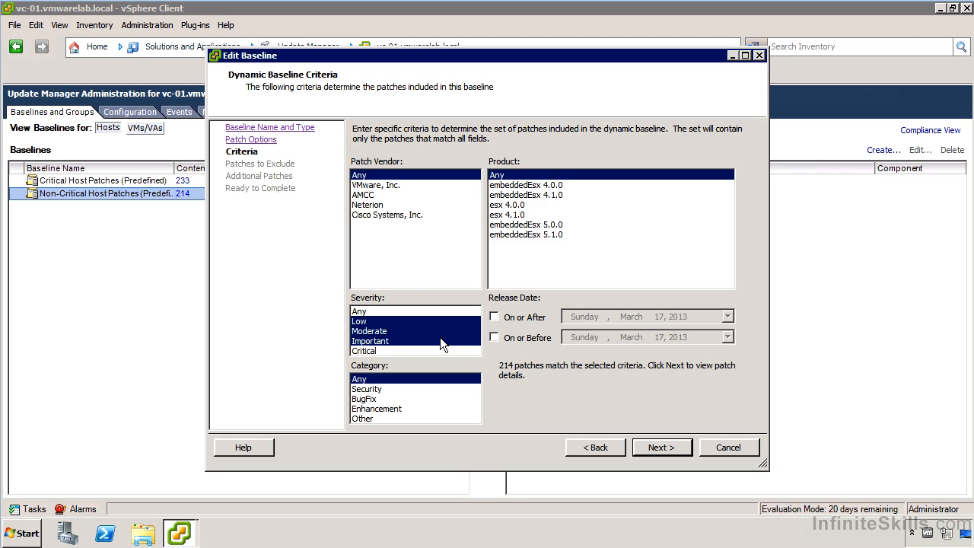
{"action": "left_click", "coordinate": [734, 448]}
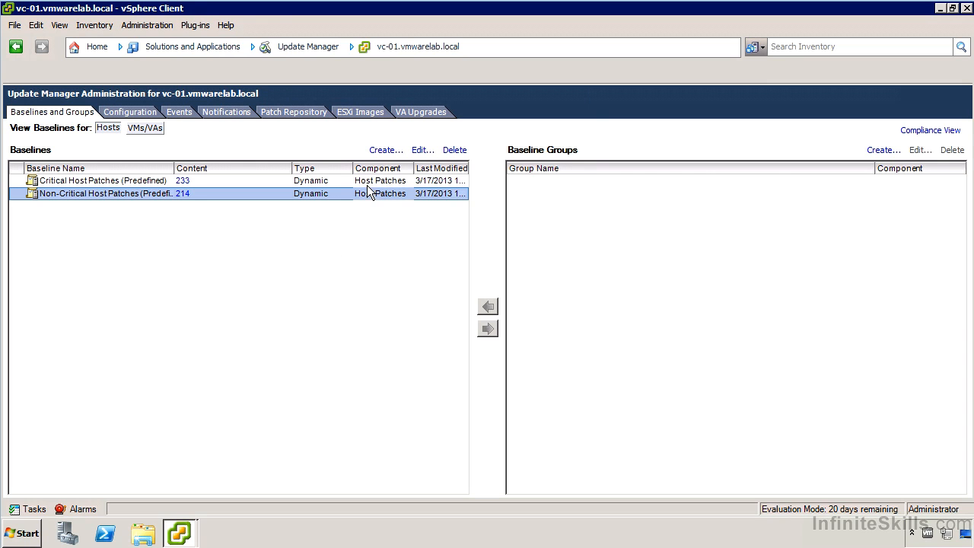
- Start a new Host Patch baseline named "Tested and Approved Updates" and make it a Fixed baseline
{"action": "left_click", "coordinate": [384, 154]}
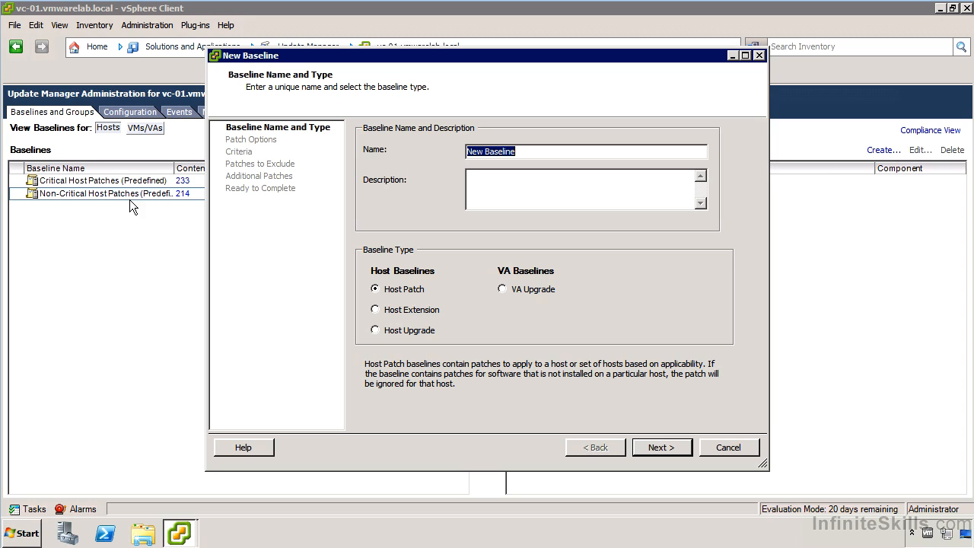
{"action": "type", "text": "Tested and Approved Updates"}
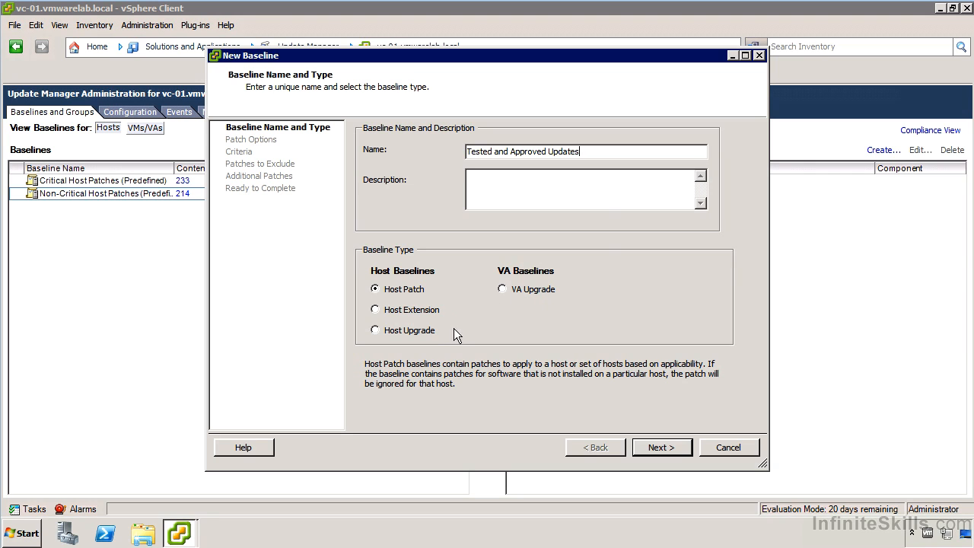
{"action": "left_click", "coordinate": [660, 449]}
{"action": "left_click", "coordinate": [365, 190]}
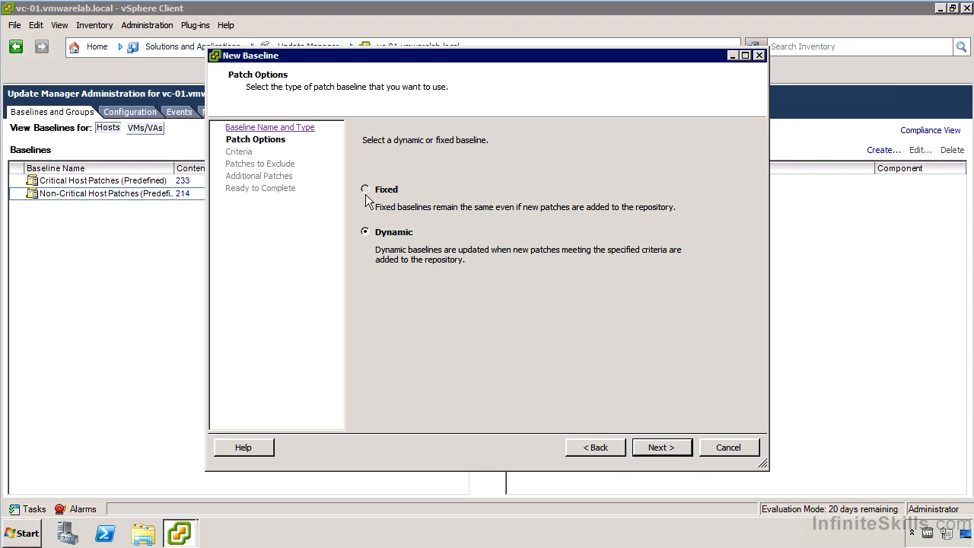
{"action": "left_click", "coordinate": [659, 448]}
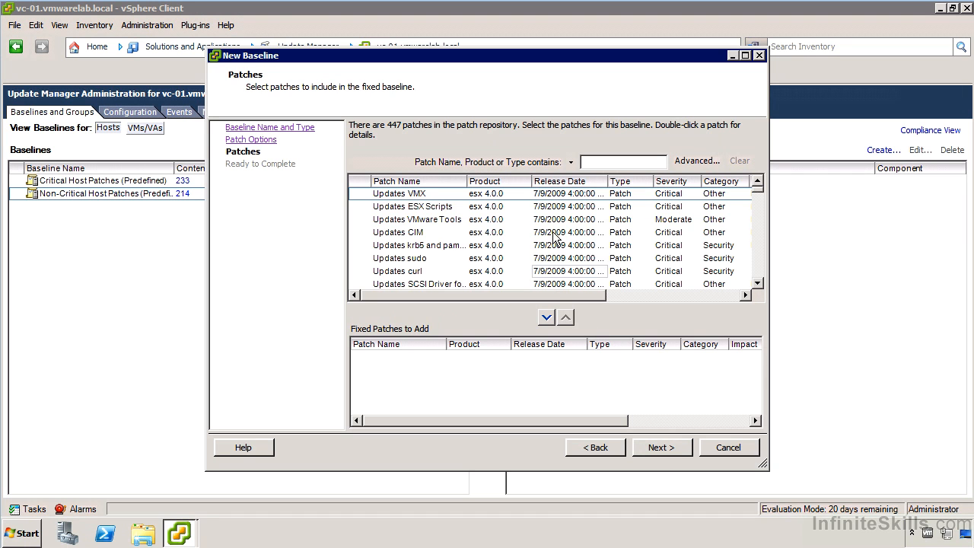
- Sort the repository patches by product, widen the Product column and locate the embeddedEsx 5.1.0 patches
{"action": "left_click", "coordinate": [508, 181]}
{"action": "left_click", "coordinate": [507, 183]}
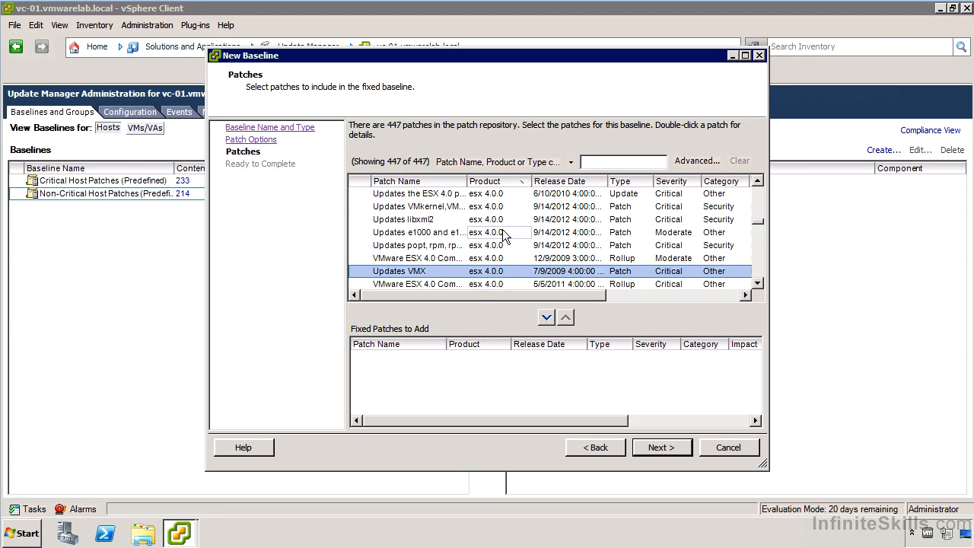
{"action": "scroll", "coordinate": [504, 228], "scroll_direction": "up", "scroll_amount": 12}
{"action": "scroll", "coordinate": [503, 219], "scroll_direction": "up", "scroll_amount": 10}
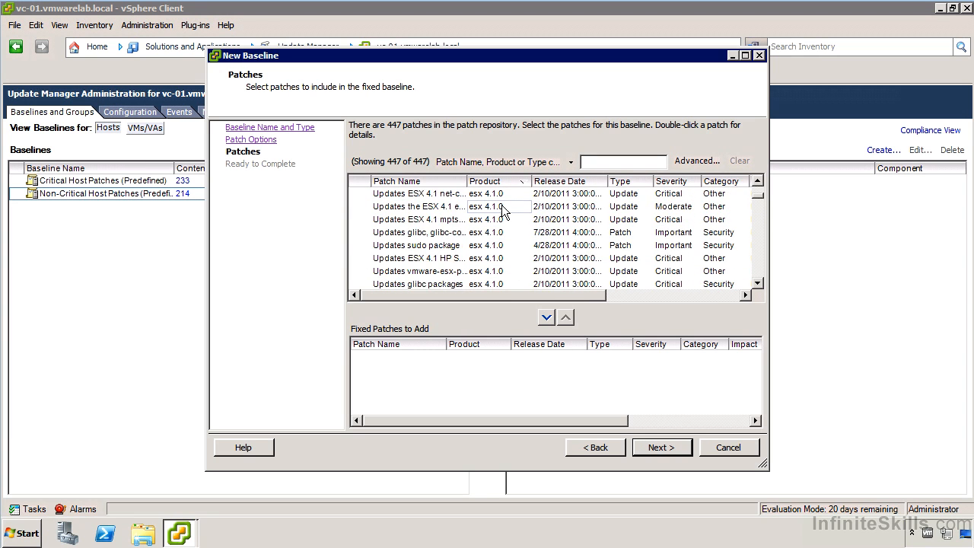
{"action": "scroll", "coordinate": [503, 206], "scroll_direction": "down", "scroll_amount": 8}
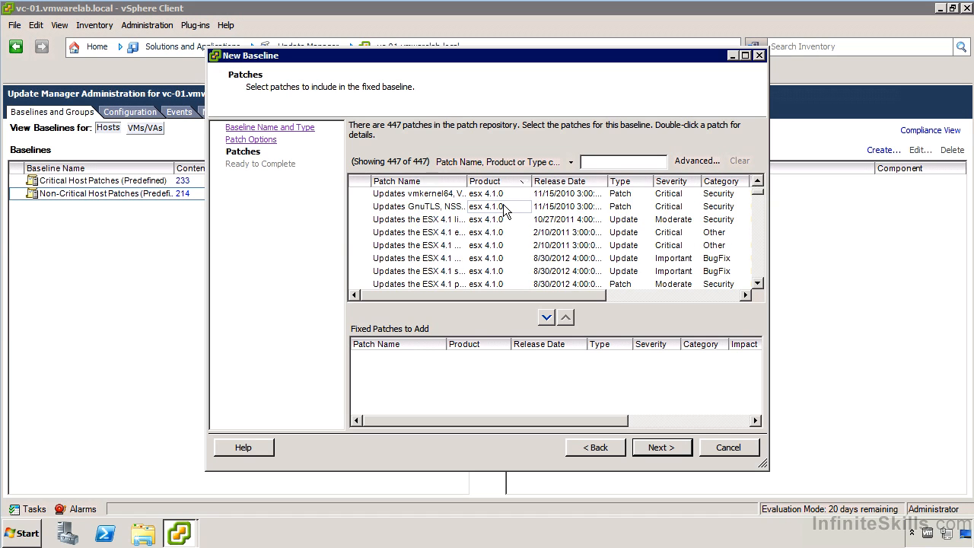
{"action": "left_click_drag", "start_coordinate": [759, 194], "coordinate": [761, 256]}
{"action": "left_click_drag", "start_coordinate": [535, 183], "coordinate": [635, 183]}
{"action": "scroll", "coordinate": [532, 221], "scroll_direction": "up", "scroll_amount": 5}
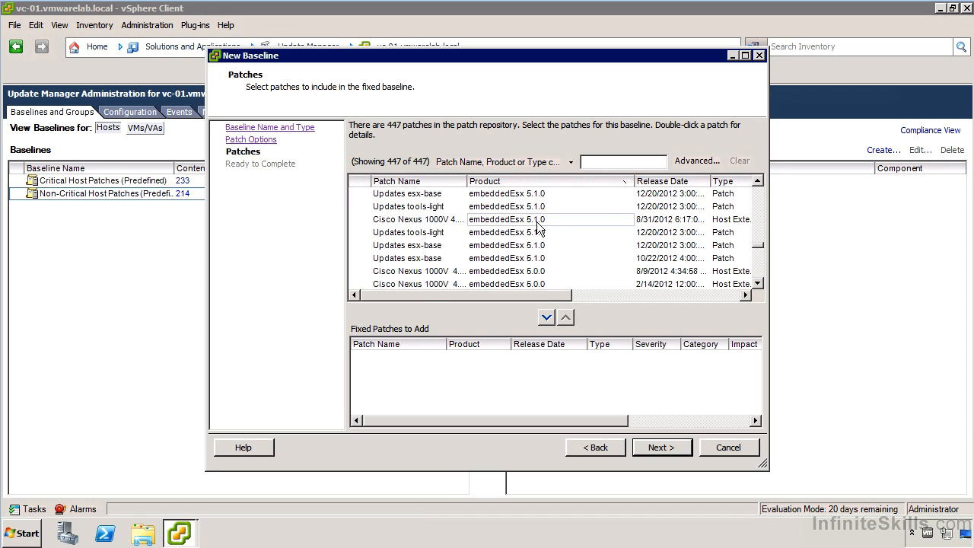
- Add the adjacent tools-light patch and two esx-base patches for embeddedEsx 5.1.0 to the fixed patches of the baseline
{"action": "left_click", "coordinate": [434, 232]}
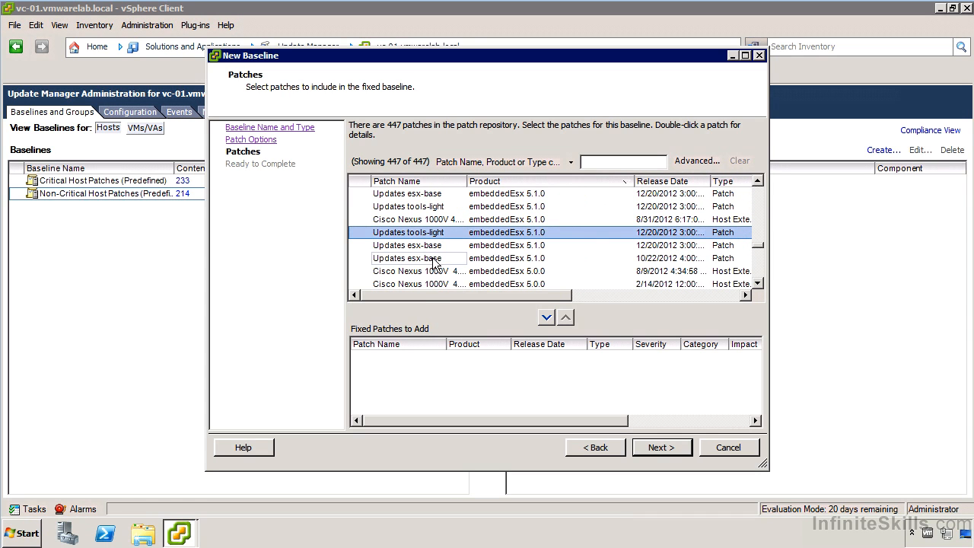
{"action": "left_click", "coordinate": [478, 261], "text": "shift"}
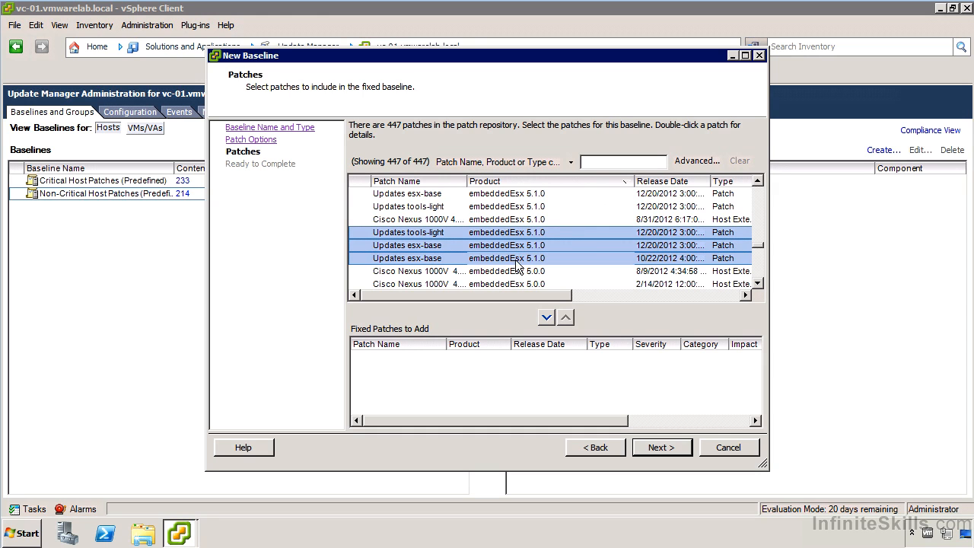
{"action": "left_click", "coordinate": [652, 296]}
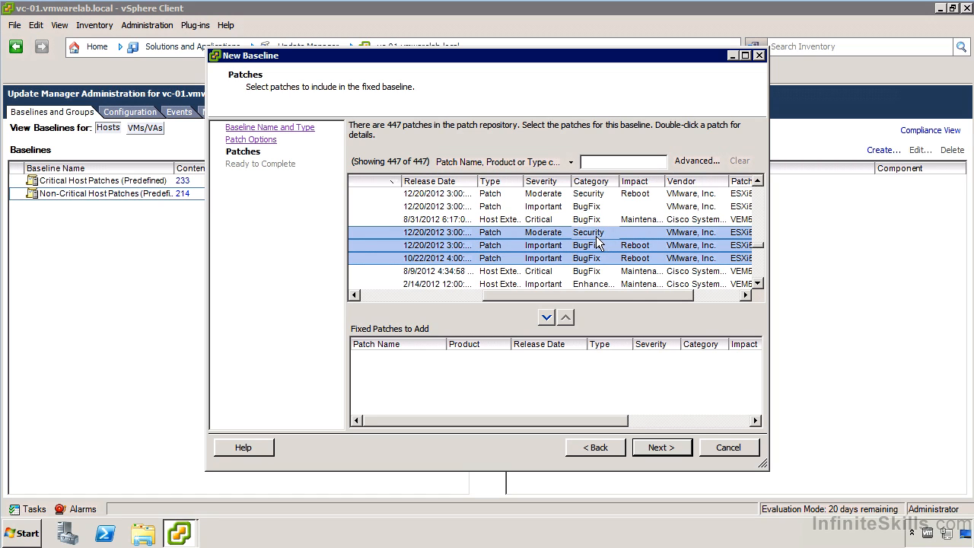
{"action": "left_click", "coordinate": [711, 305]}
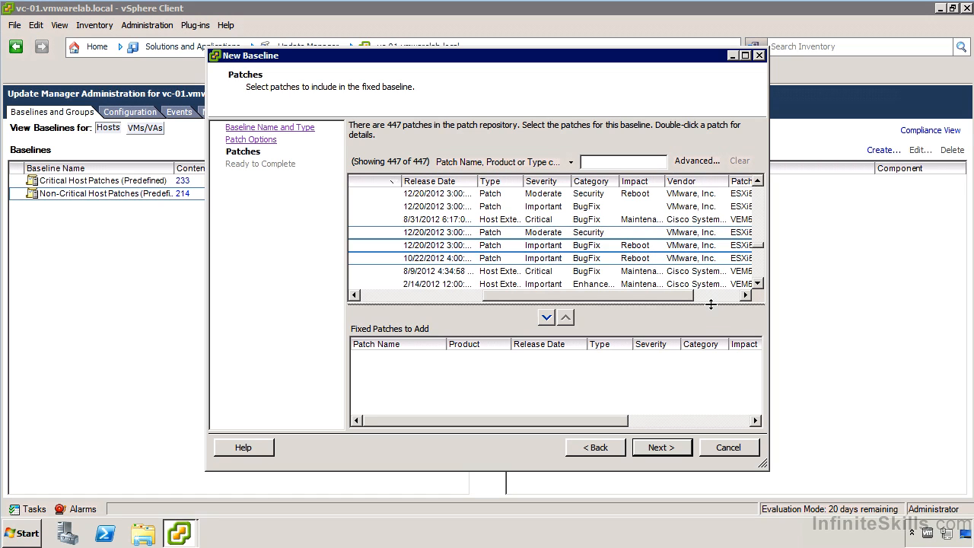
{"action": "left_click_drag", "start_coordinate": [690, 295], "coordinate": [545, 301]}
{"action": "left_click", "coordinate": [546, 318]}
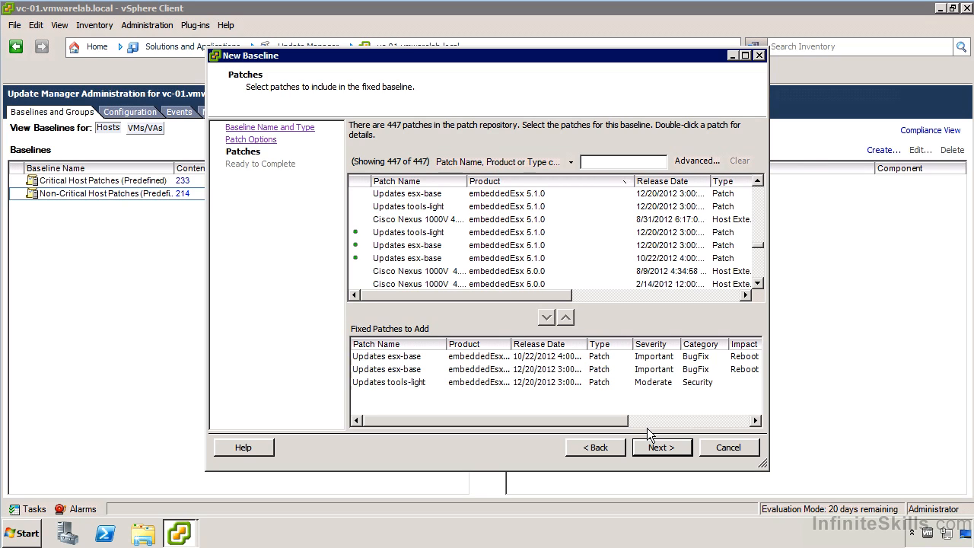
- Review the patches included in the Tested and Approved Updates baseline and finish creating it
{"action": "left_click", "coordinate": [660, 448]}
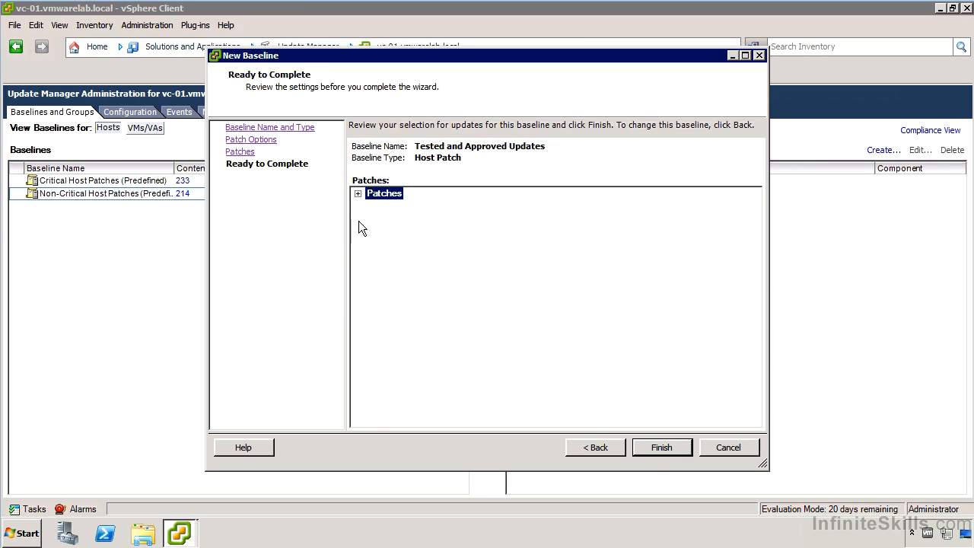
{"action": "left_click", "coordinate": [358, 193]}
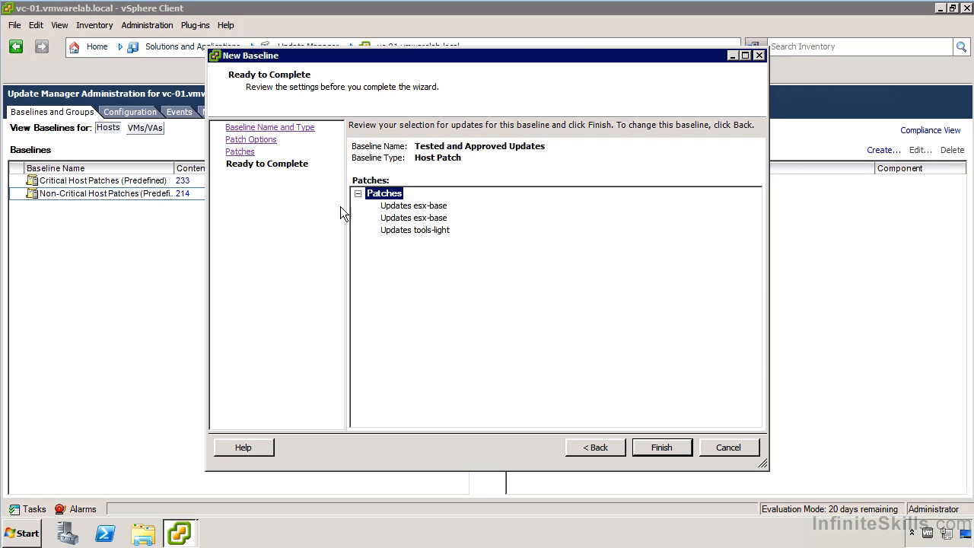
{"action": "left_click", "coordinate": [673, 447]}
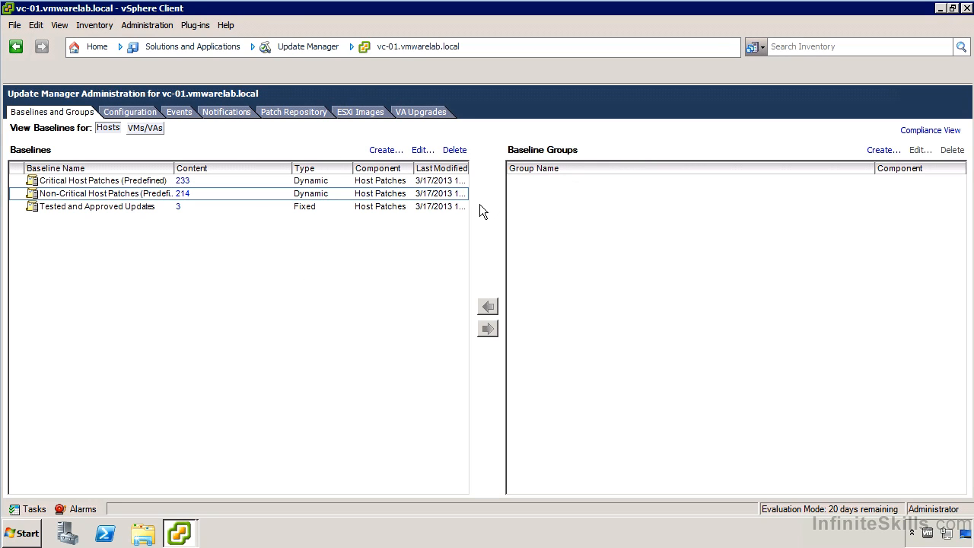
- Look through Update Manager's network connectivity configuration, the patch repository and the imported ESXi images
{"action": "left_click", "coordinate": [125, 110]}
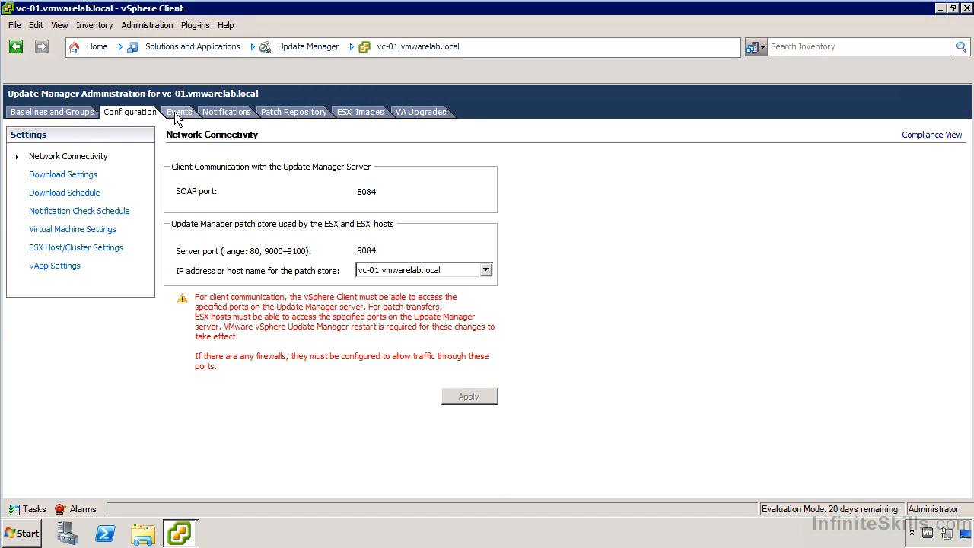
{"action": "left_click", "coordinate": [305, 109]}
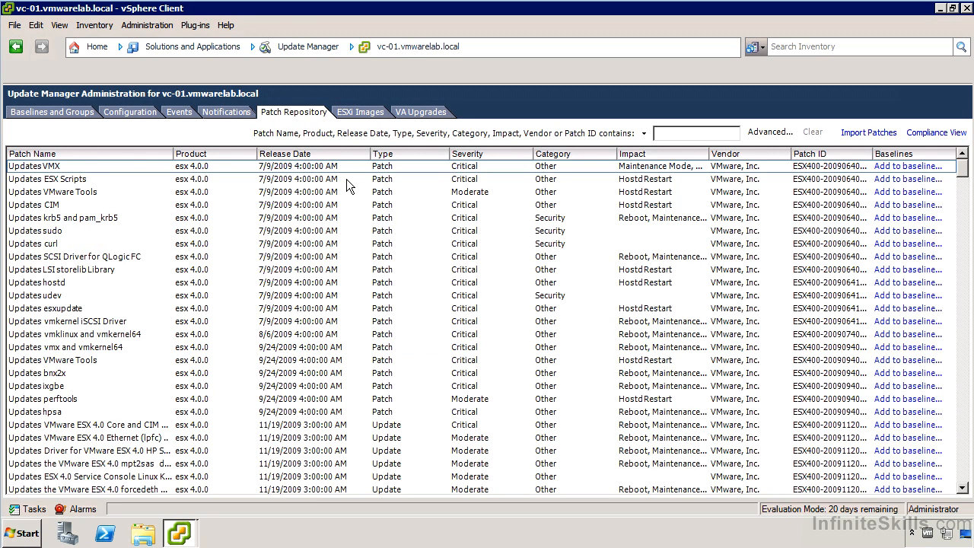
{"action": "left_click", "coordinate": [356, 113]}
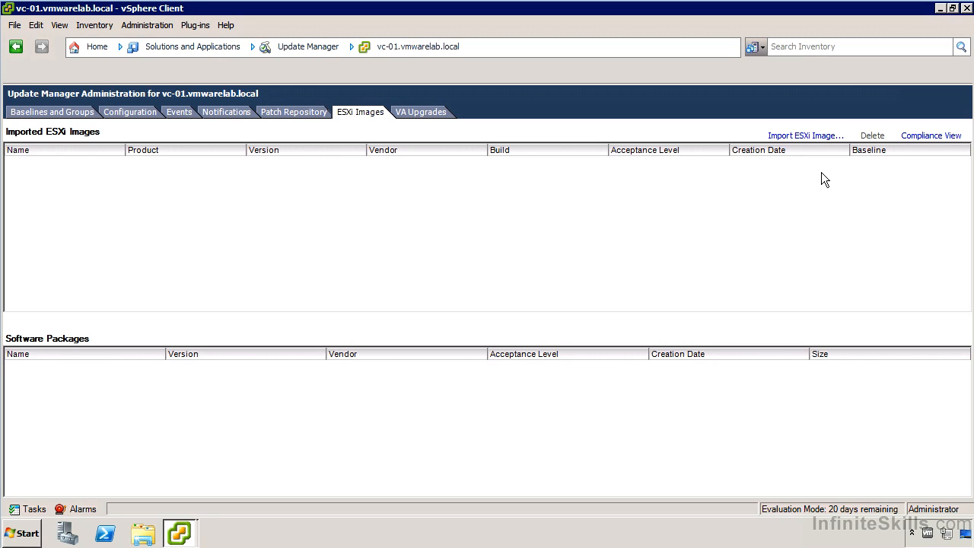
- Return to the compliance view and attach the Tested and Approved Updates baseline to host 10.82.1.151
{"action": "left_click", "coordinate": [951, 140]}
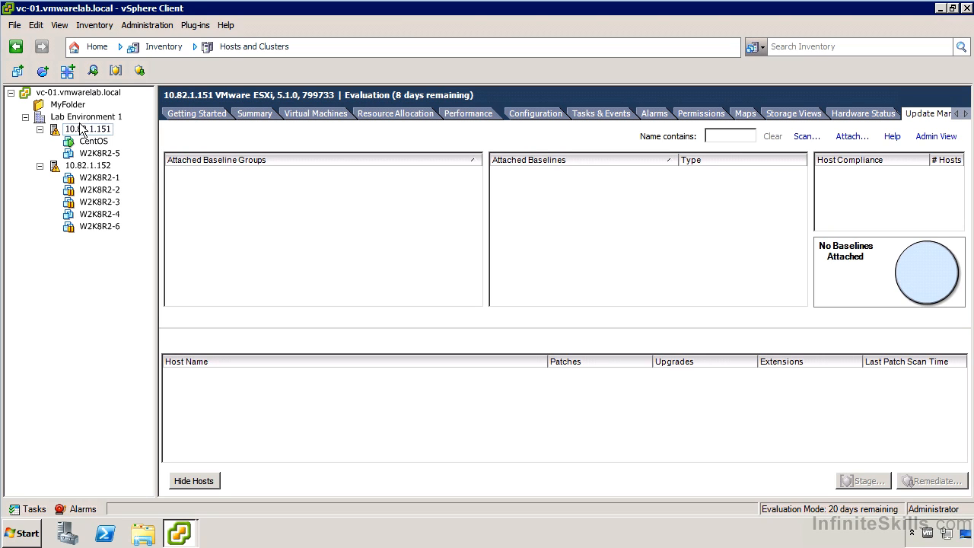
{"action": "left_click", "coordinate": [853, 137]}
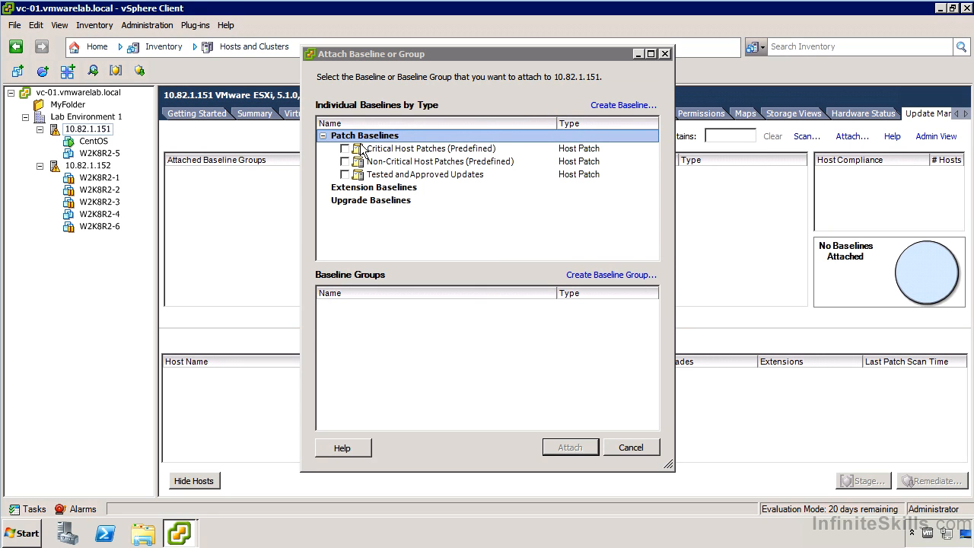
{"action": "left_click", "coordinate": [344, 175]}
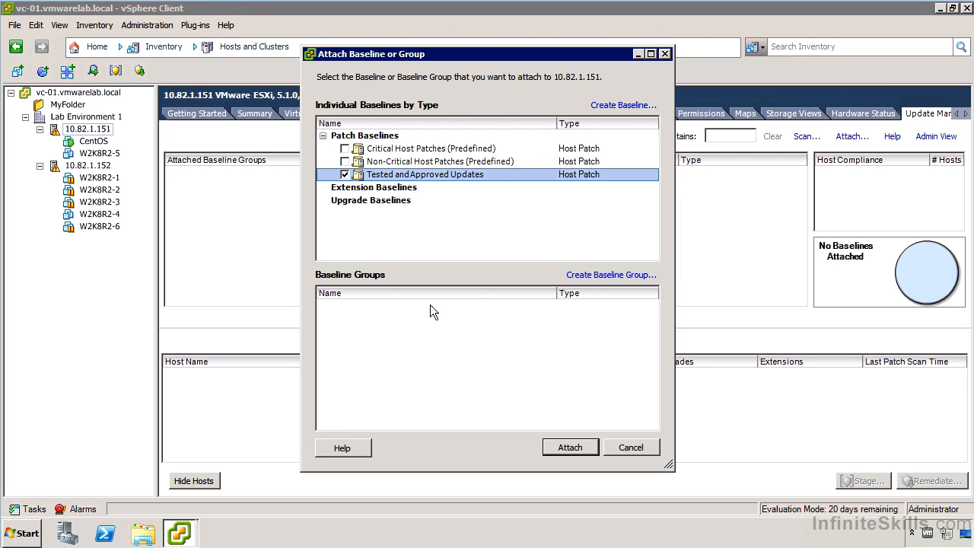
{"action": "left_click", "coordinate": [576, 448]}
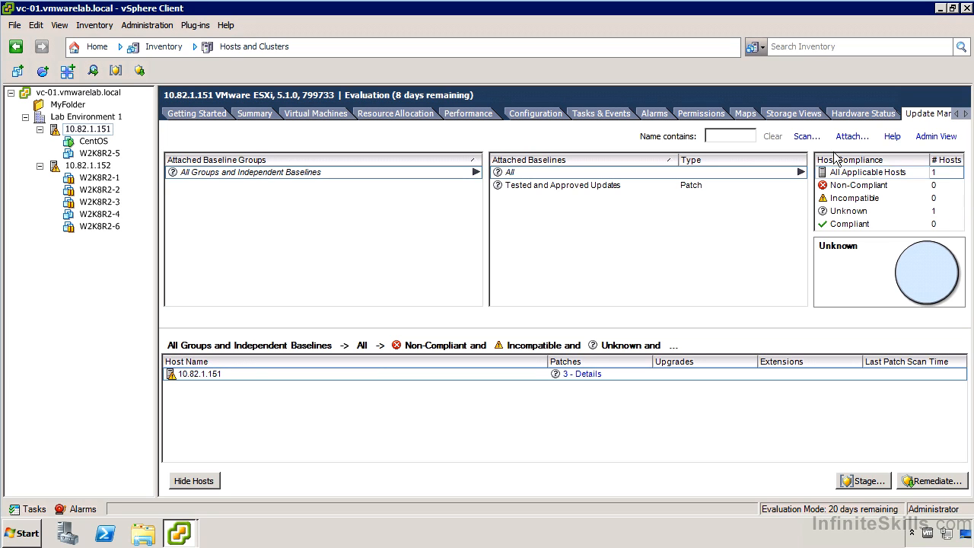
- Scan host 10.82.1.151 for patches and extensions and show the recent tasks
{"action": "left_click", "coordinate": [807, 137]}
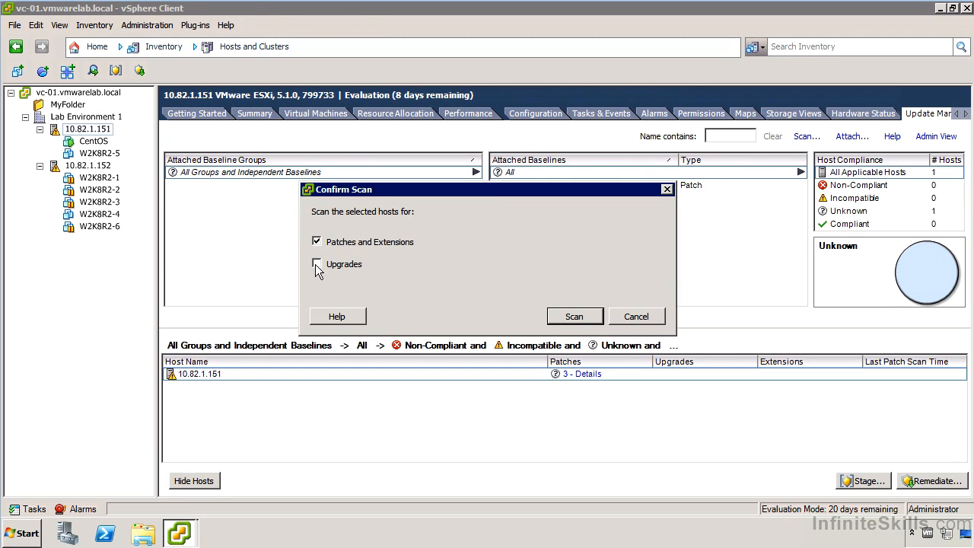
{"action": "left_click", "coordinate": [572, 317]}
{"action": "left_click", "coordinate": [30, 509]}
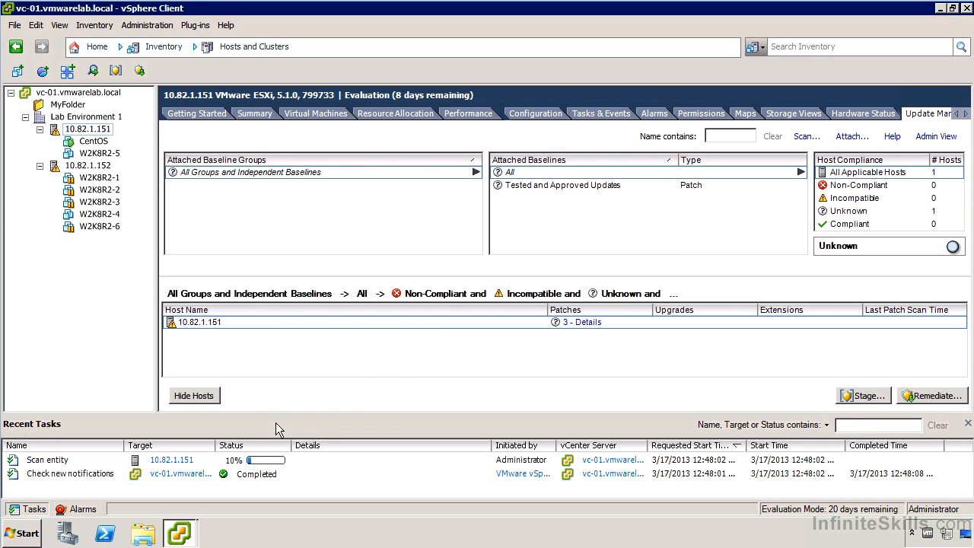
- Attach the Tested and Approved Updates baseline to host 10.82.1.152 and scan it for patches and extensions
{"action": "left_click", "coordinate": [105, 168]}
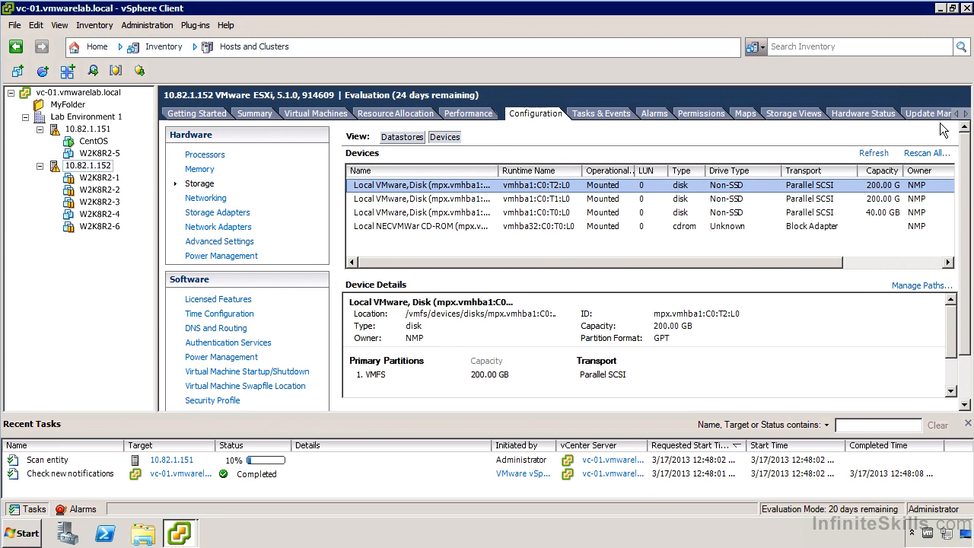
{"action": "left_click", "coordinate": [941, 116]}
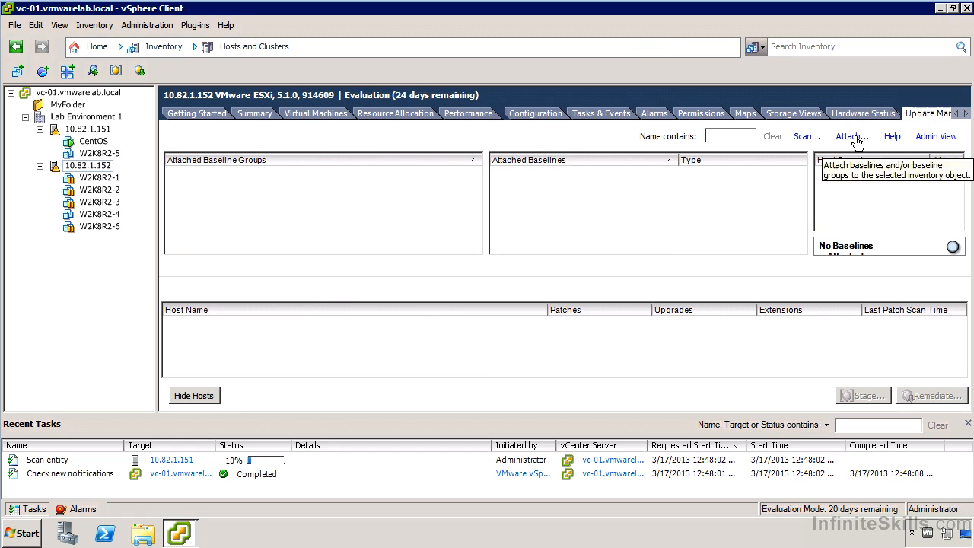
{"action": "left_click", "coordinate": [852, 137]}
{"action": "left_click", "coordinate": [345, 174]}
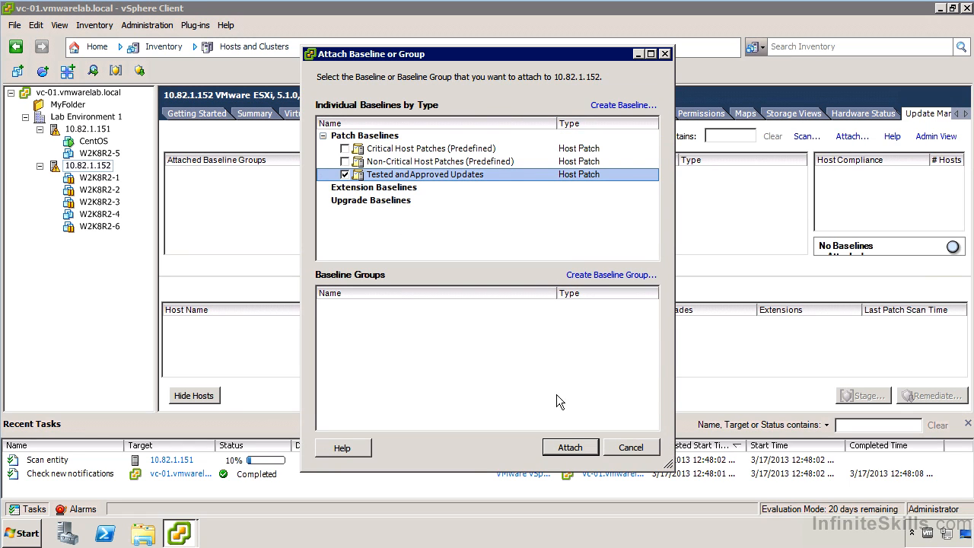
{"action": "left_click", "coordinate": [571, 447]}
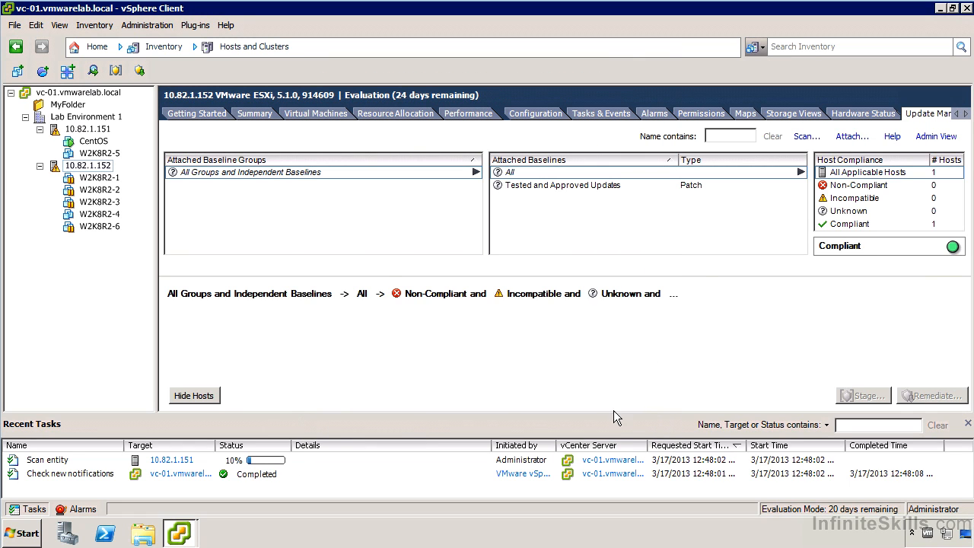
{"action": "left_click", "coordinate": [807, 137]}
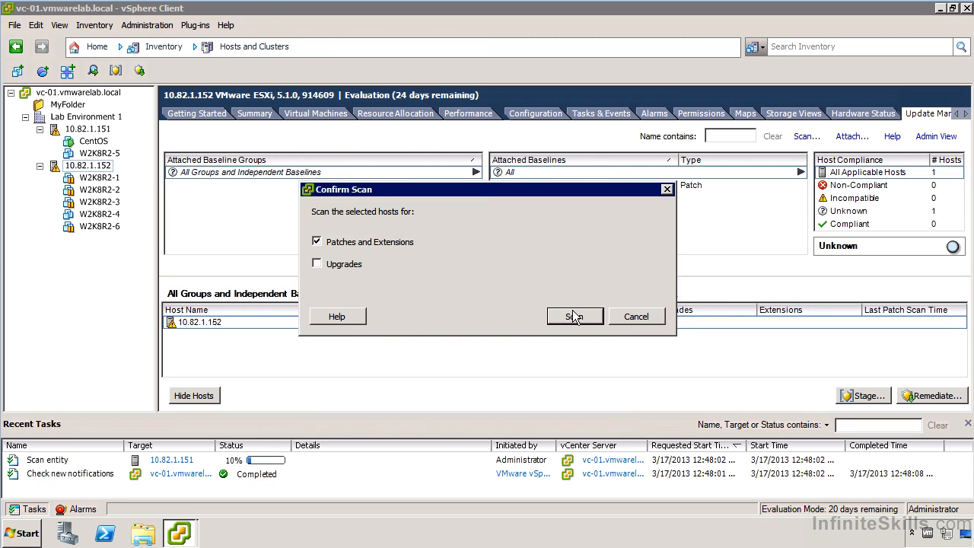
{"action": "left_click", "coordinate": [572, 316]}
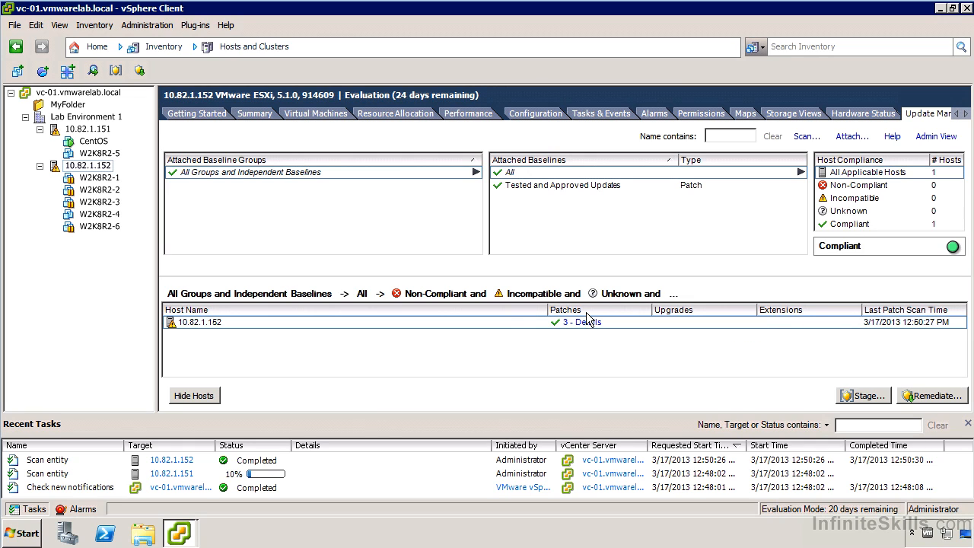
- Cancel the running scan of host 10.82.1.151 and select host 10.82.1.152 in the compliance results
{"action": "right_click", "coordinate": [164, 482]}
{"action": "left_click", "coordinate": [207, 488]}
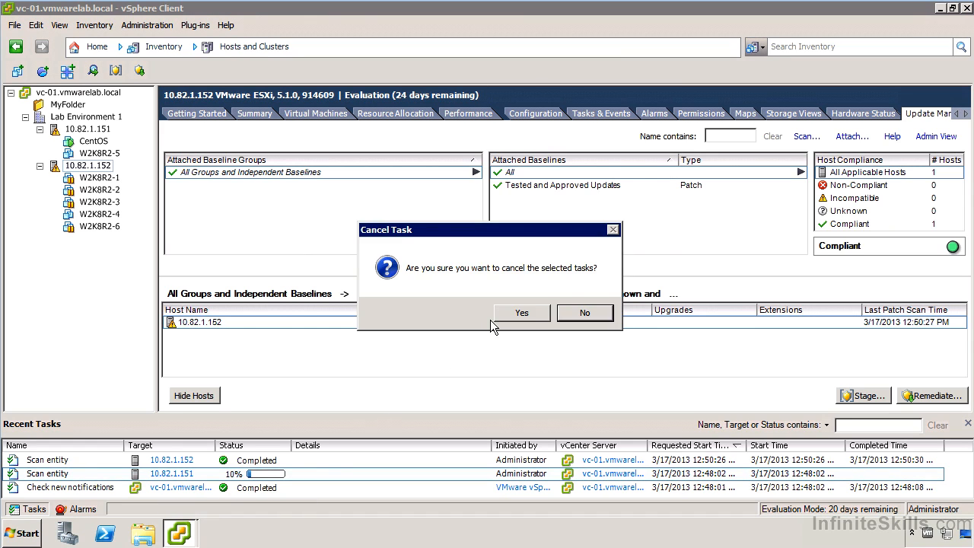
{"action": "left_click", "coordinate": [523, 314]}
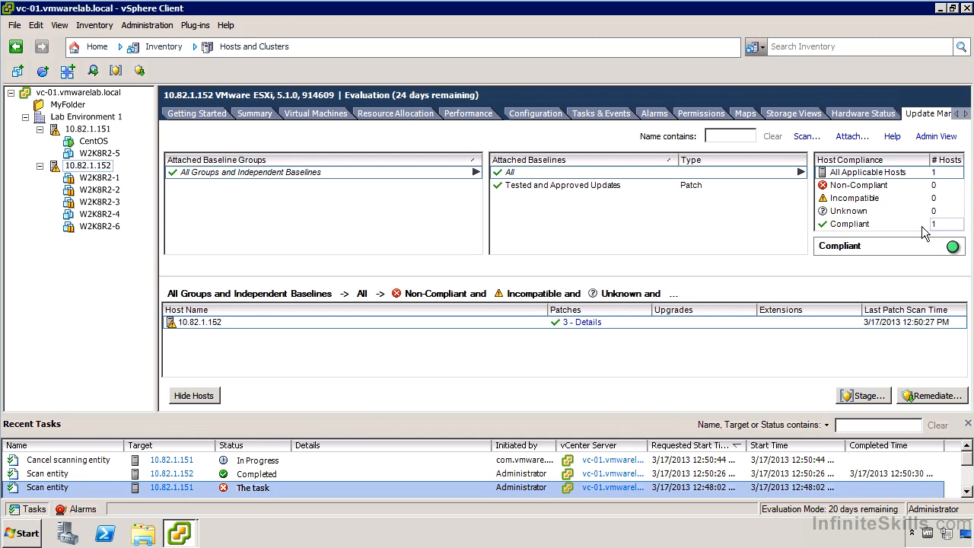
{"action": "left_click", "coordinate": [544, 320]}
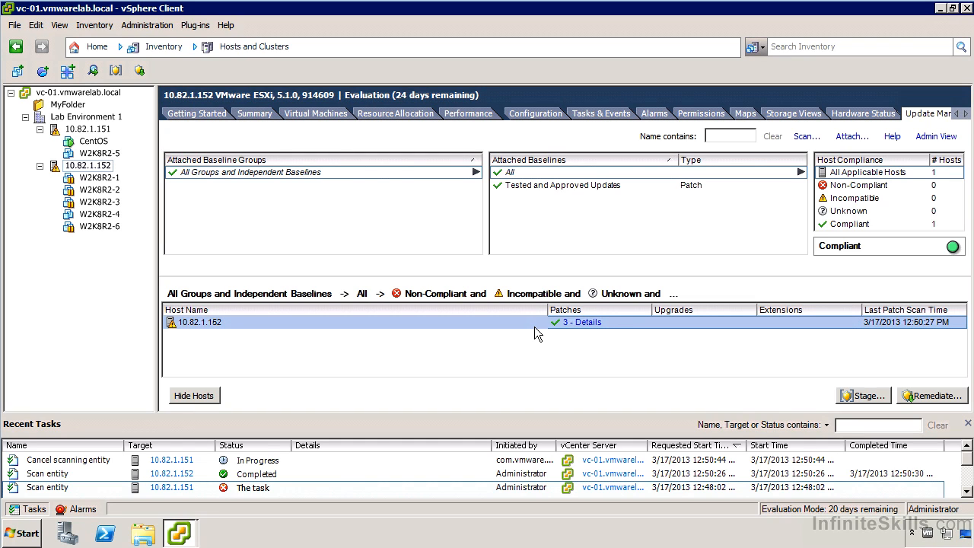
- Open the Tested and Approved Updates baseline for editing and filter its available patches to the product embeddedEsx 5.1.0
{"action": "left_click", "coordinate": [936, 138]}
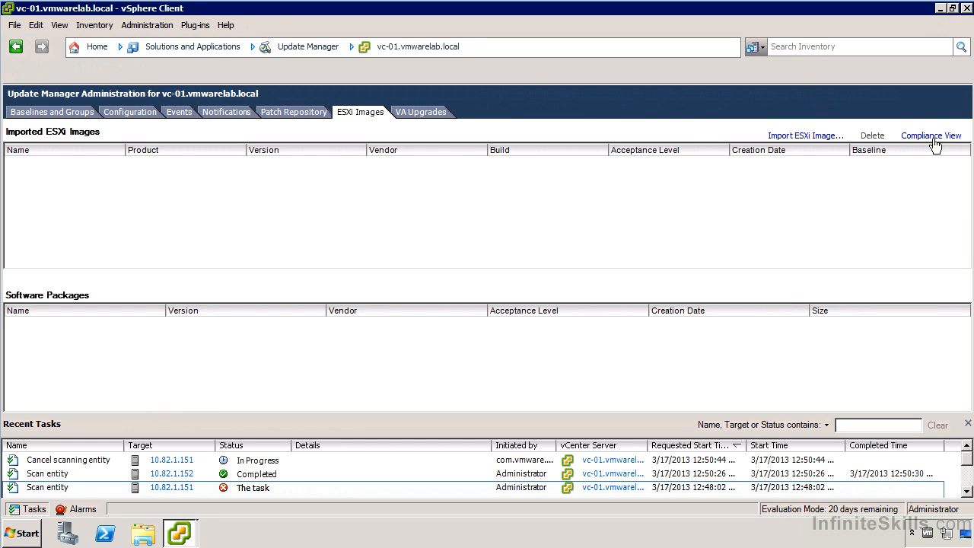
{"action": "left_click", "coordinate": [32, 115]}
{"action": "right_click", "coordinate": [122, 204]}
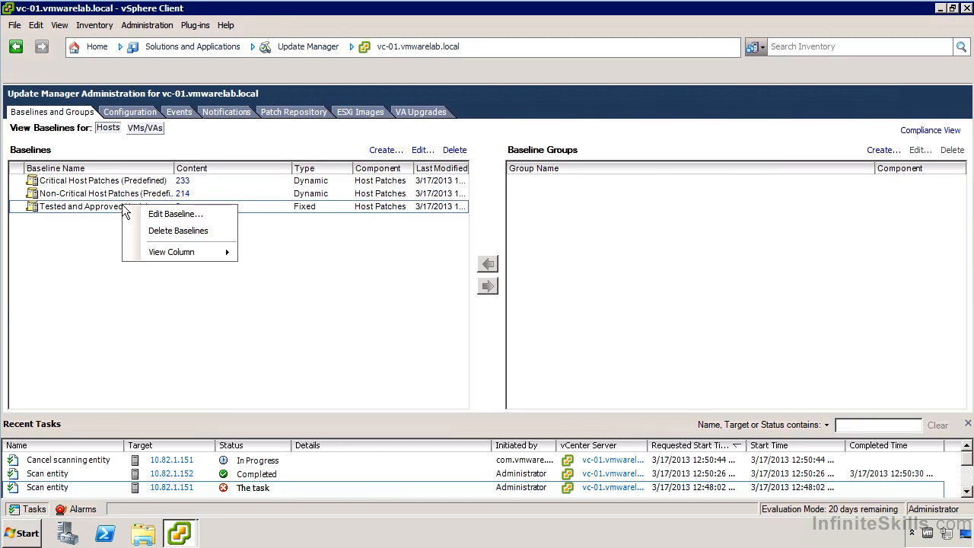
{"action": "left_click", "coordinate": [179, 214]}
{"action": "left_click", "coordinate": [656, 448]}
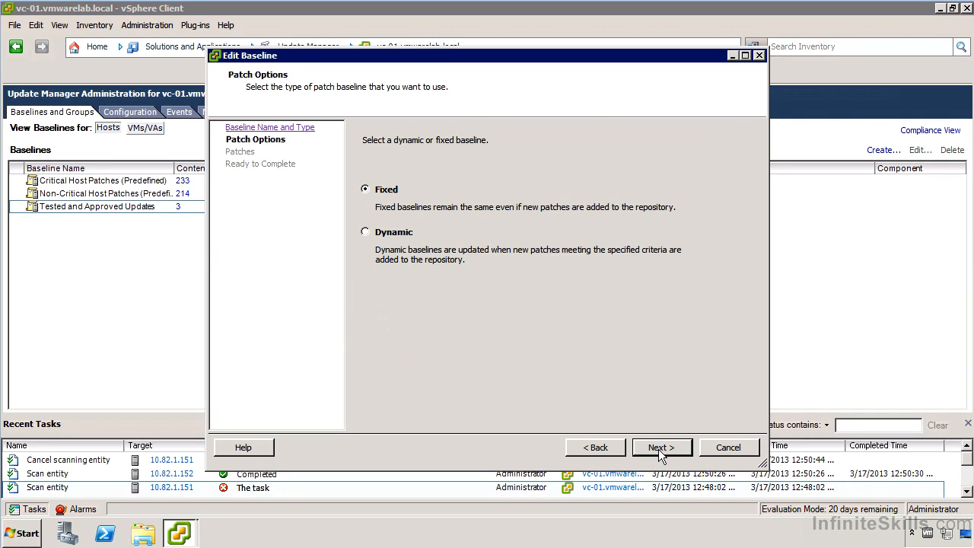
{"action": "left_click", "coordinate": [649, 447]}
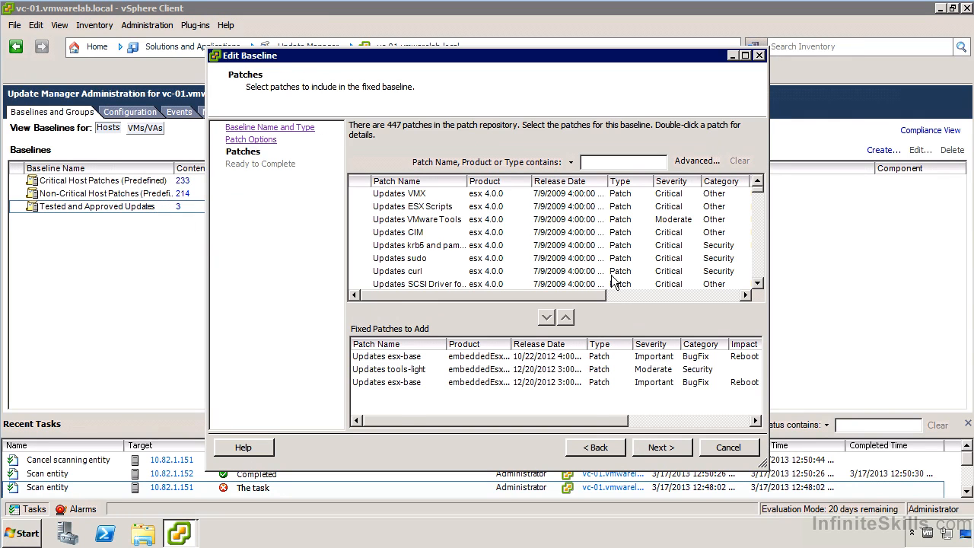
{"action": "left_click", "coordinate": [712, 161]}
{"action": "left_click", "coordinate": [460, 205]}
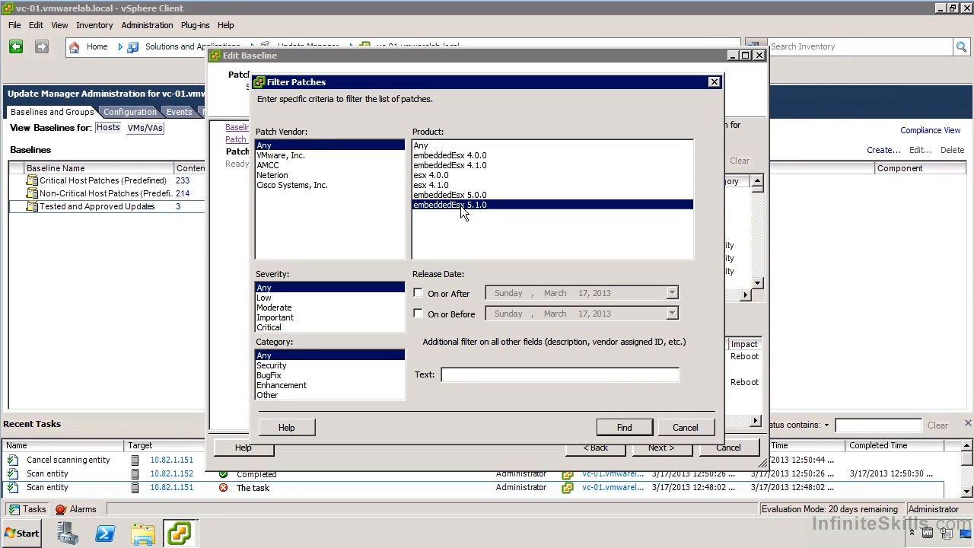
{"action": "left_click", "coordinate": [625, 431]}
- Add the Important tools-light, Moderate esx-base and Cisco Nexus 1000V patches to the fixed baseline and finish editing it
{"action": "left_click", "coordinate": [417, 248]}
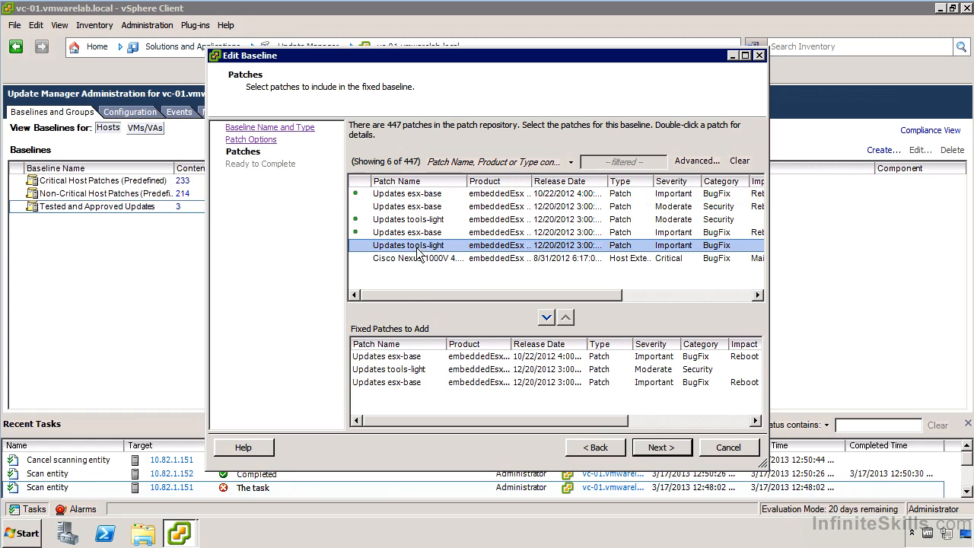
{"action": "left_click", "coordinate": [402, 210], "text": "ctrl"}
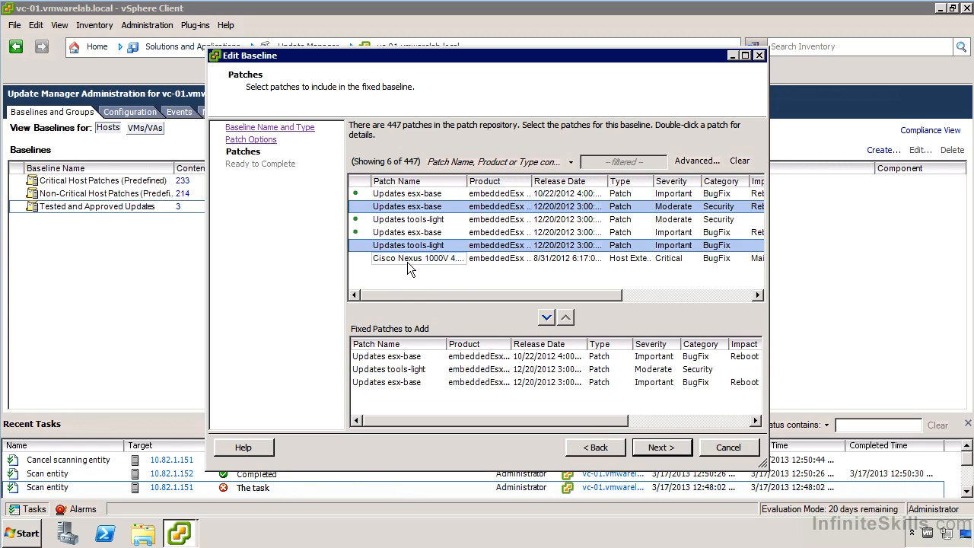
{"action": "left_click", "coordinate": [408, 262], "text": "ctrl"}
{"action": "left_click", "coordinate": [546, 317]}
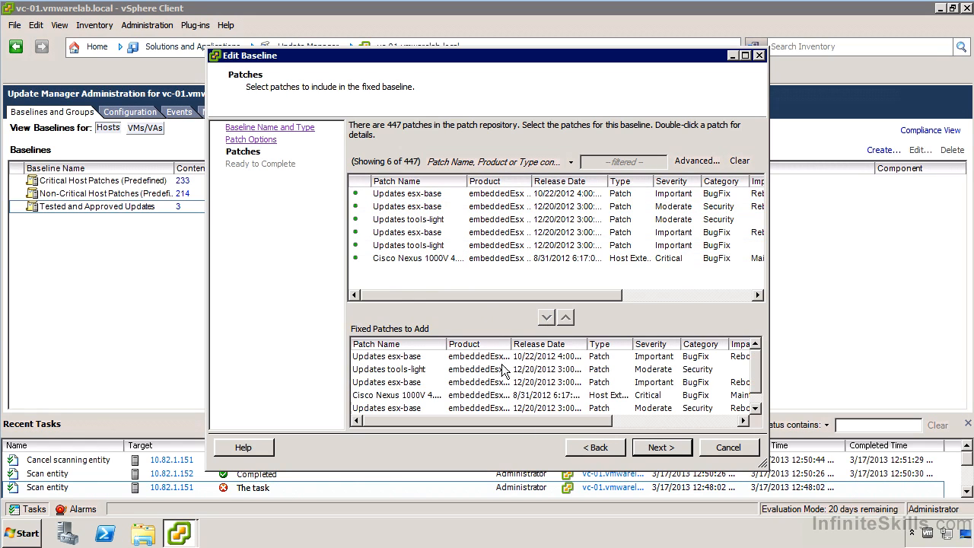
{"action": "left_click", "coordinate": [673, 448]}
{"action": "left_click", "coordinate": [674, 449]}
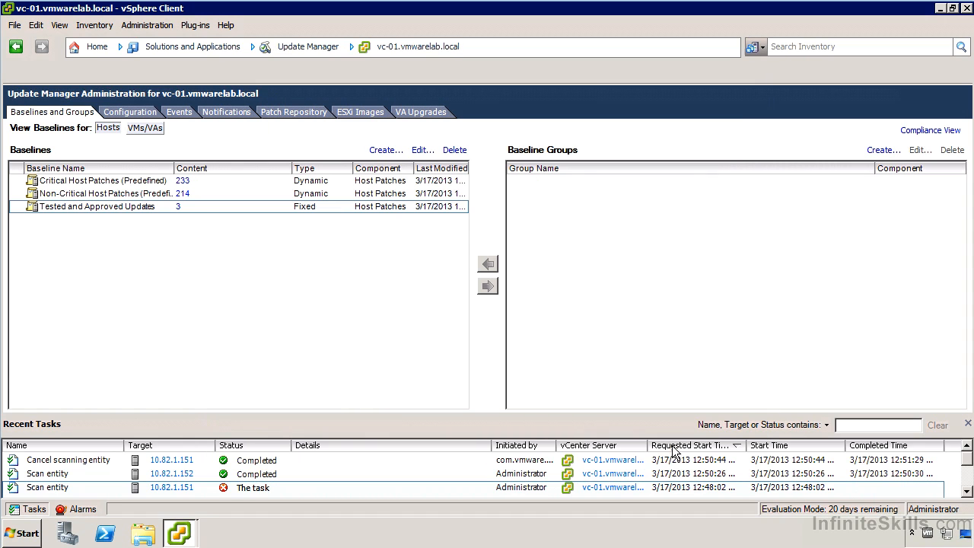
- Return to the compliance view and rescan host 10.82.1.152 for patches and extensions against the edited baseline
{"action": "left_click", "coordinate": [939, 131]}
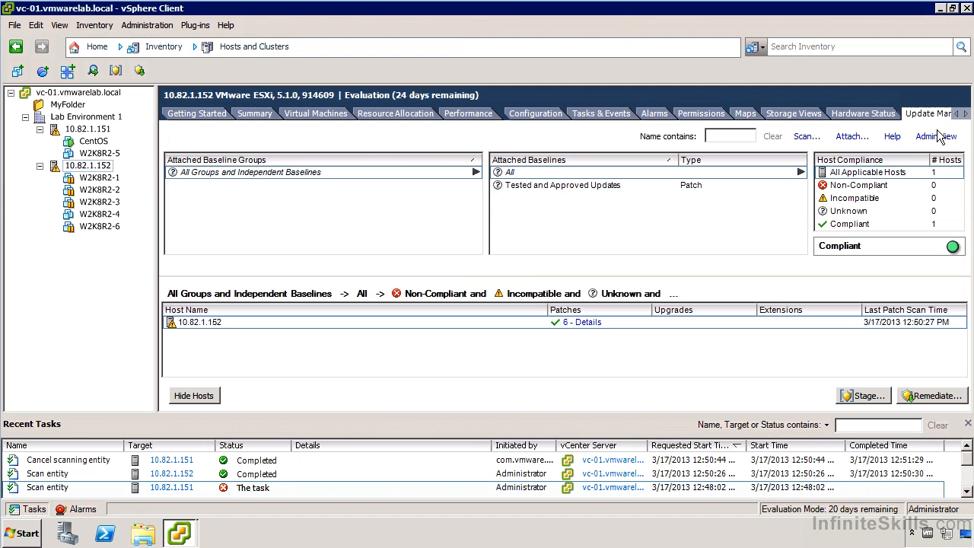
{"action": "left_click", "coordinate": [539, 186]}
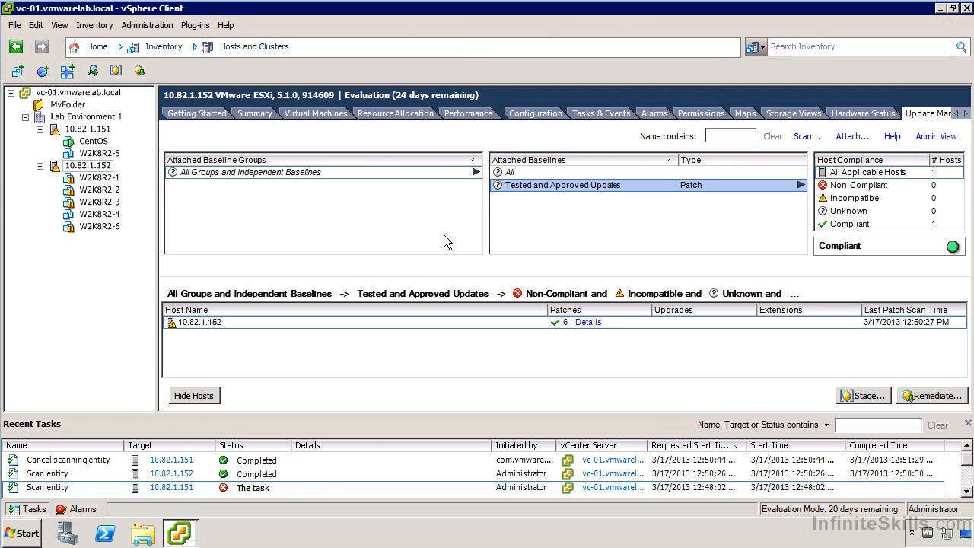
{"action": "left_click", "coordinate": [510, 172]}
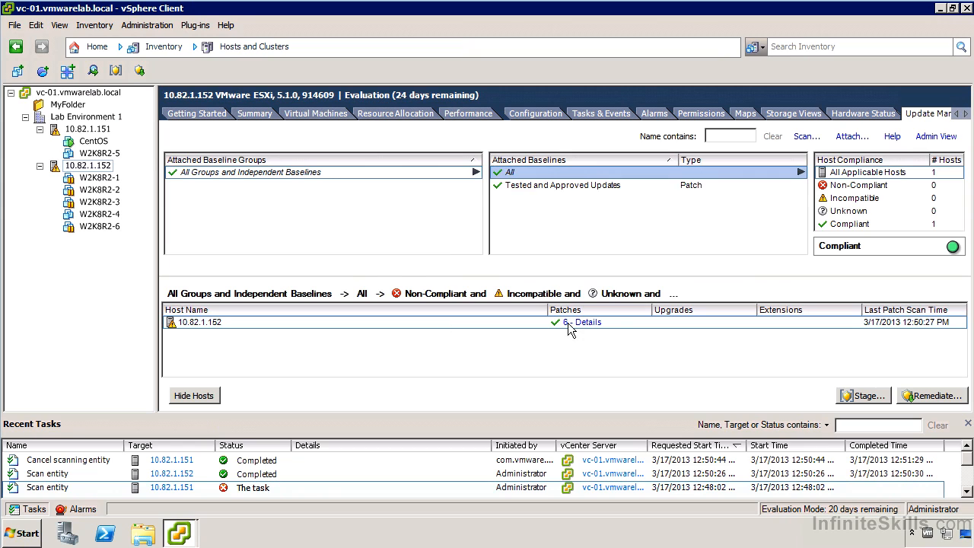
{"action": "left_click", "coordinate": [556, 186]}
{"action": "left_click", "coordinate": [807, 143]}
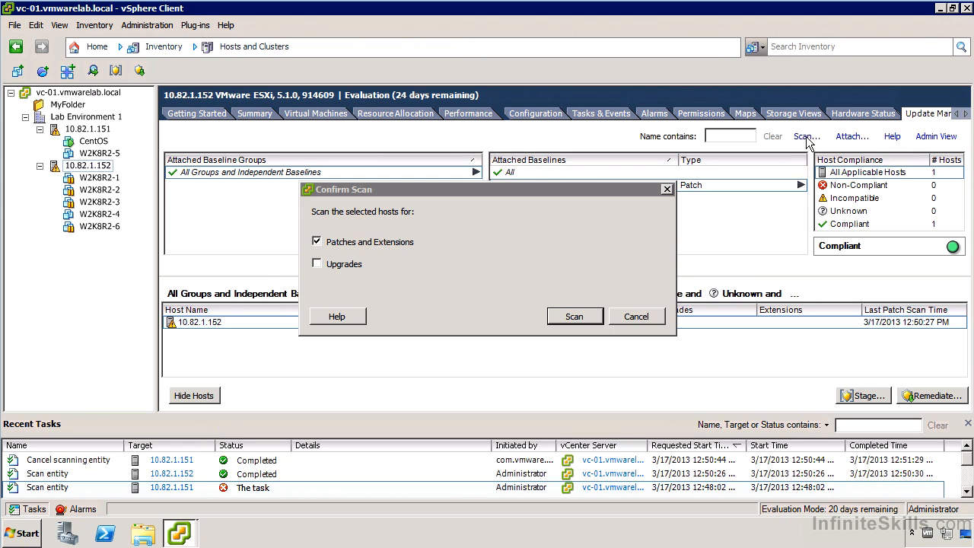
{"action": "left_click", "coordinate": [577, 316]}
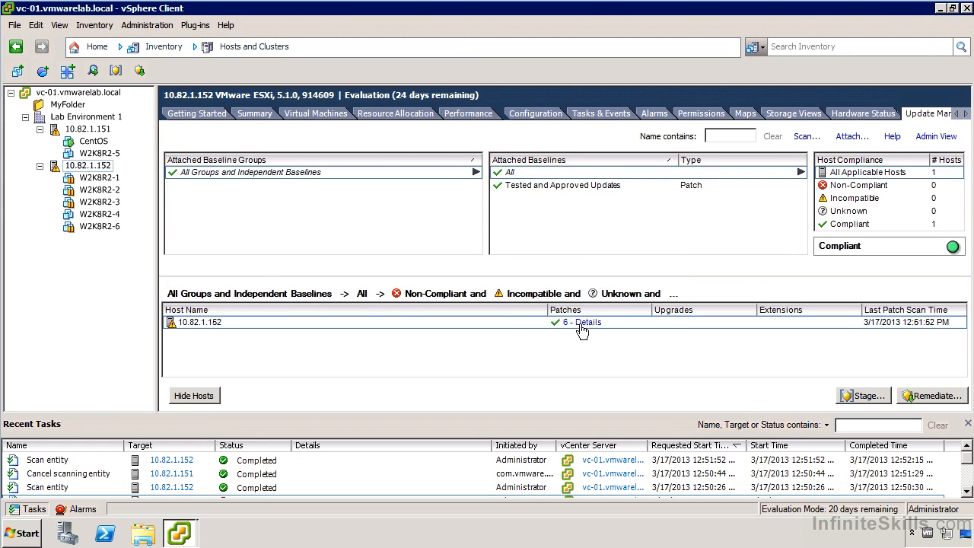
- Examine the patch details of host 10.82.1.152, widening the Compliance column to read each patch's status, including the Cisco Nexus 1000V entry
{"action": "left_click", "coordinate": [580, 323]}
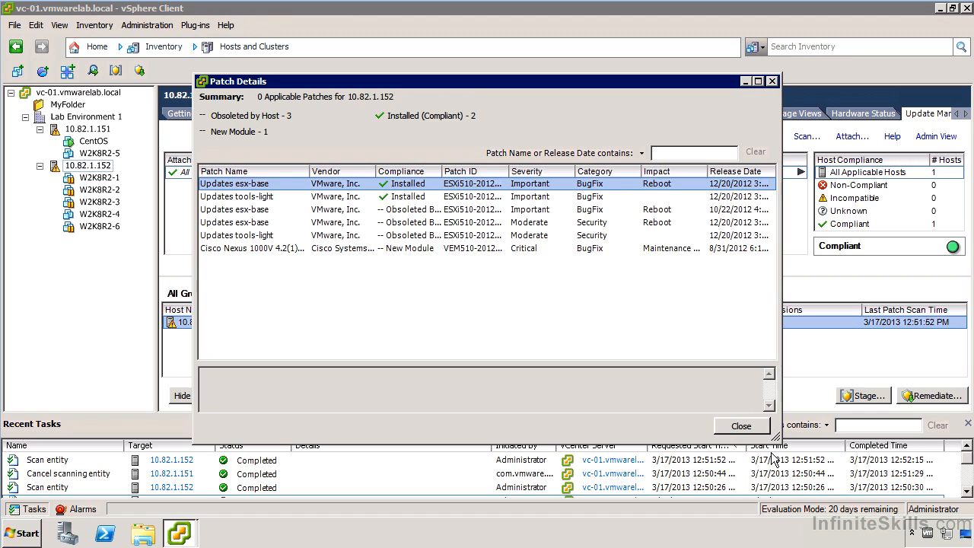
{"action": "left_click", "coordinate": [750, 428]}
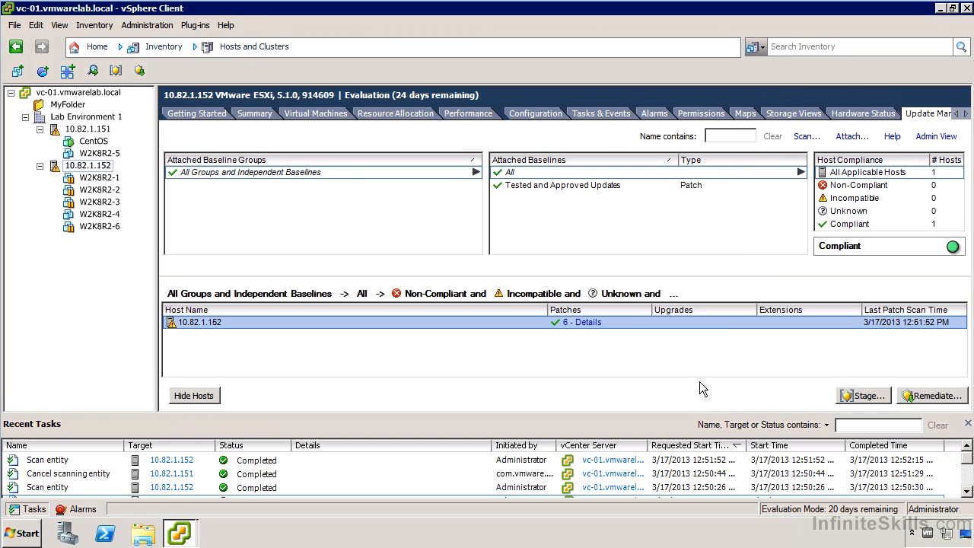
{"action": "left_click", "coordinate": [582, 323]}
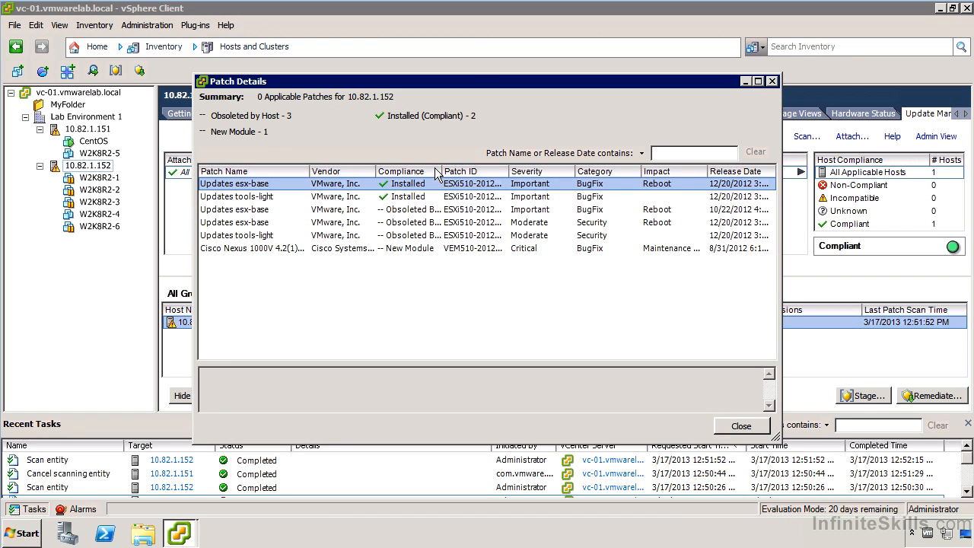
{"action": "left_click_drag", "start_coordinate": [453, 174], "coordinate": [550, 177]}
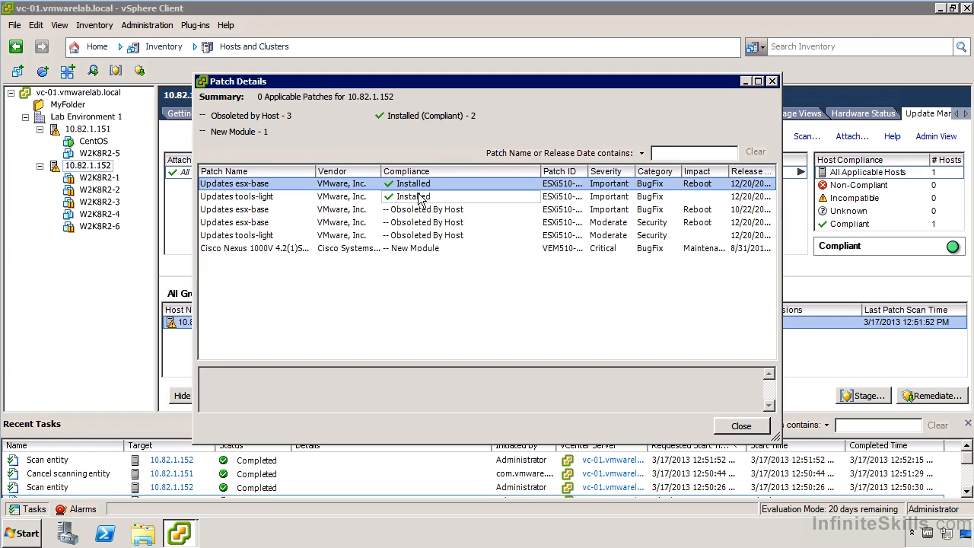
{"action": "left_click", "coordinate": [404, 249]}
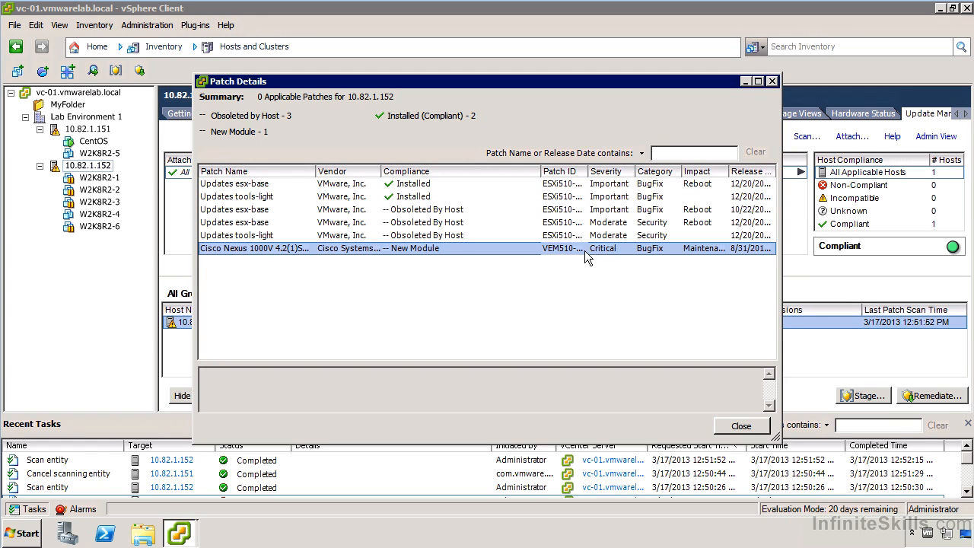
{"action": "left_click", "coordinate": [741, 426]}
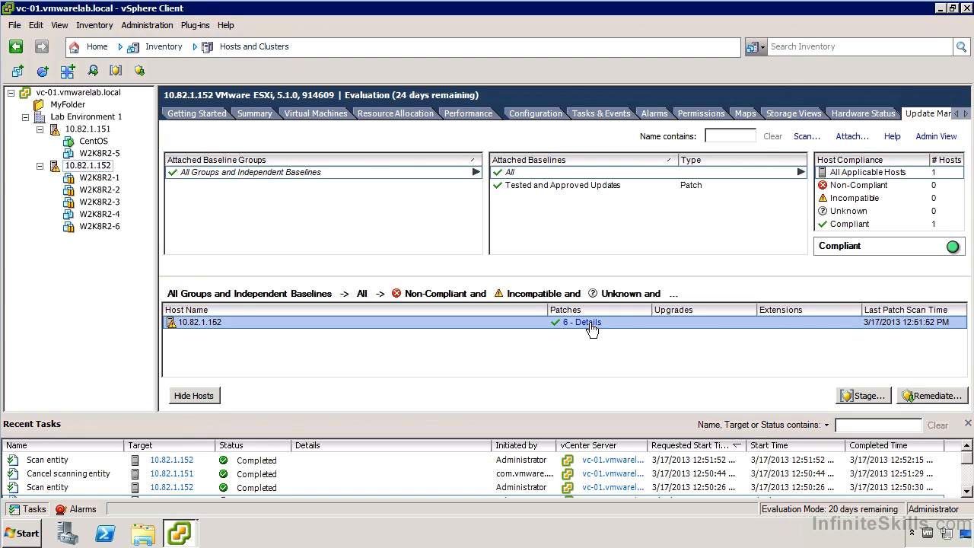
- Recheck the patch details of host 10.82.1.152 and set up its remediation against the Tested and Approved Updates baseline, scheduled immediately
{"action": "left_click", "coordinate": [586, 322]}
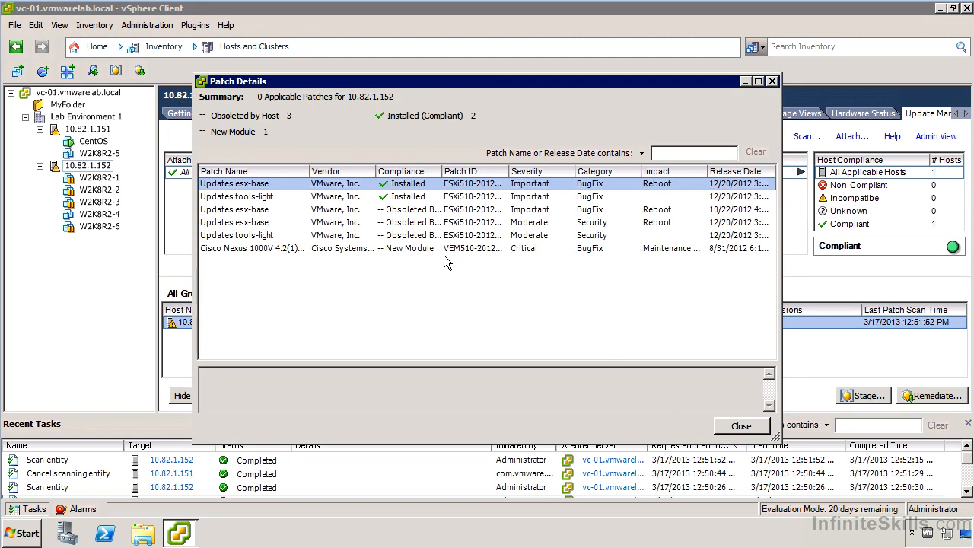
{"action": "left_click", "coordinate": [742, 426]}
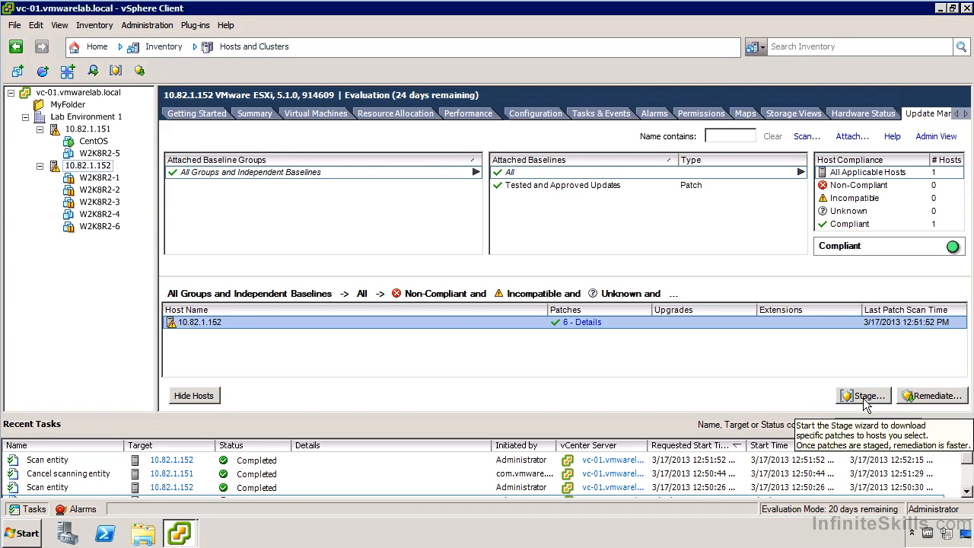
{"action": "left_click", "coordinate": [942, 397]}
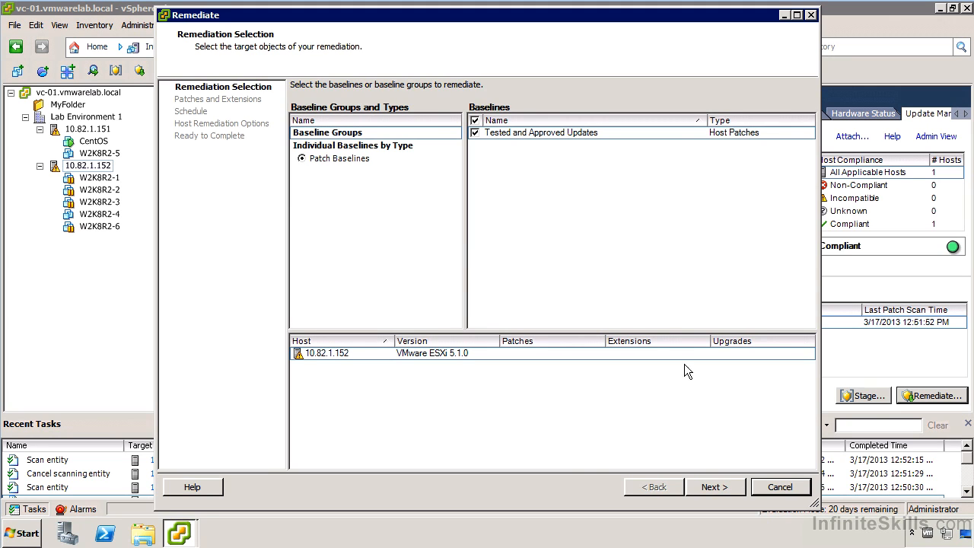
{"action": "left_click", "coordinate": [731, 487]}
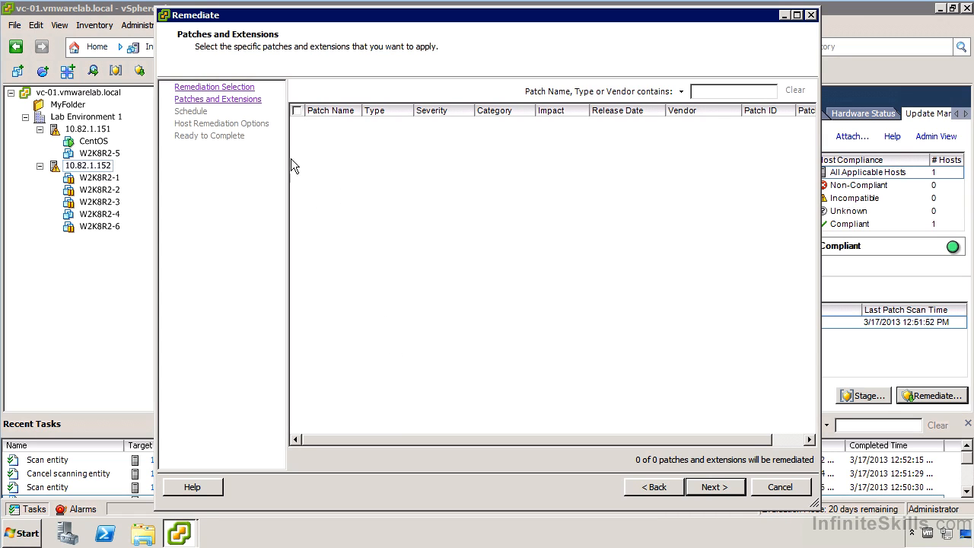
{"action": "left_click", "coordinate": [713, 488]}
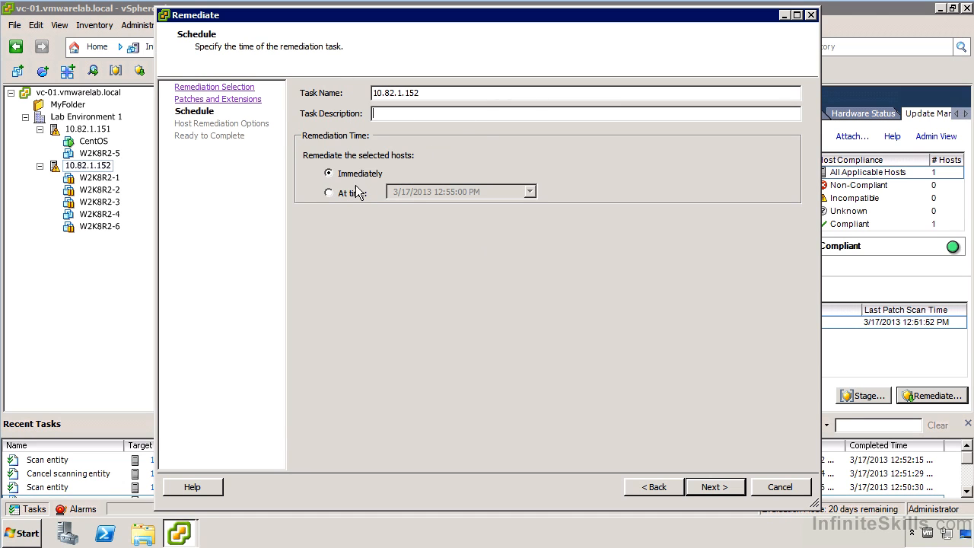
{"action": "left_click", "coordinate": [710, 488]}
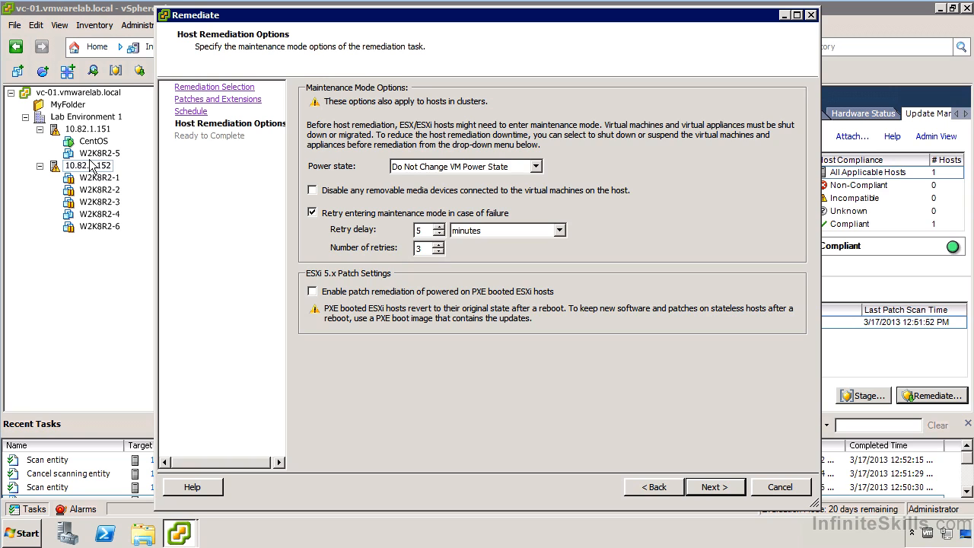
- Keep the maintenance mode power state at Do Not Change VM Power State, review the remediation's patch baseline and finish the wizard
{"action": "left_click", "coordinate": [431, 169]}
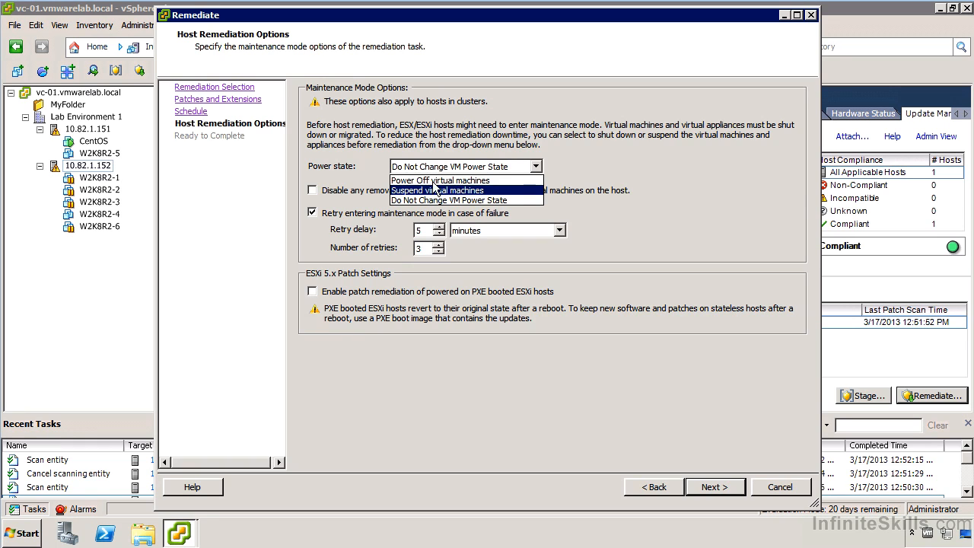
{"action": "left_click", "coordinate": [499, 150]}
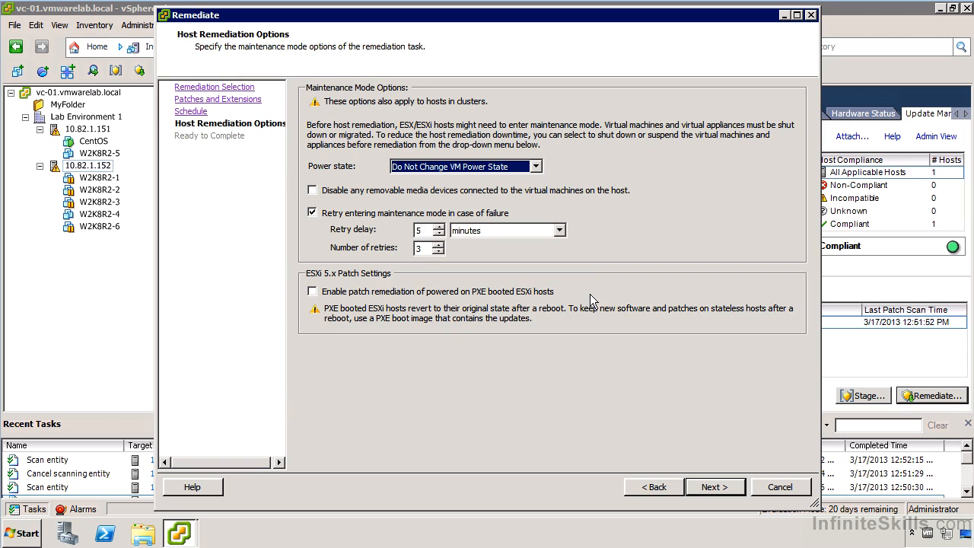
{"action": "left_click", "coordinate": [721, 490]}
{"action": "left_click", "coordinate": [299, 169]}
{"action": "left_click", "coordinate": [375, 183]}
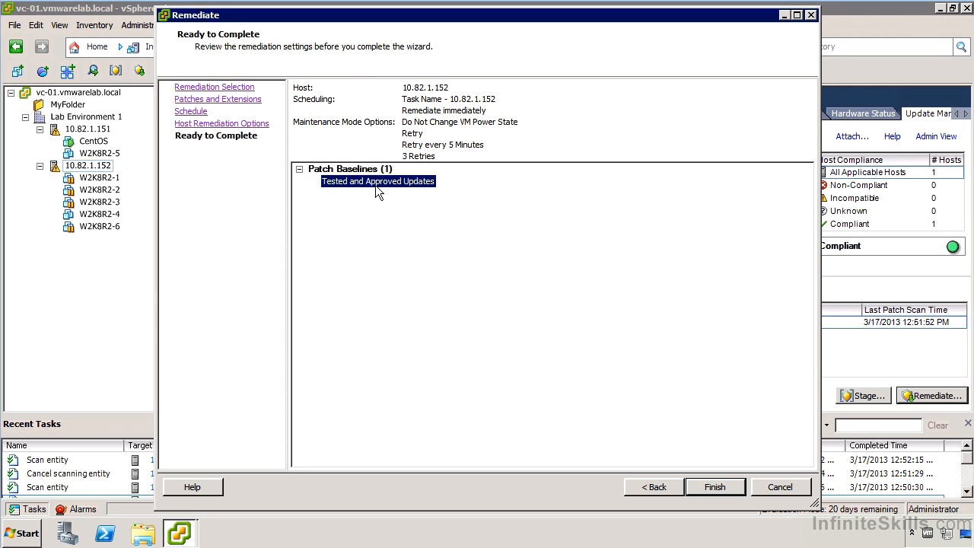
{"action": "left_click", "coordinate": [733, 488]}
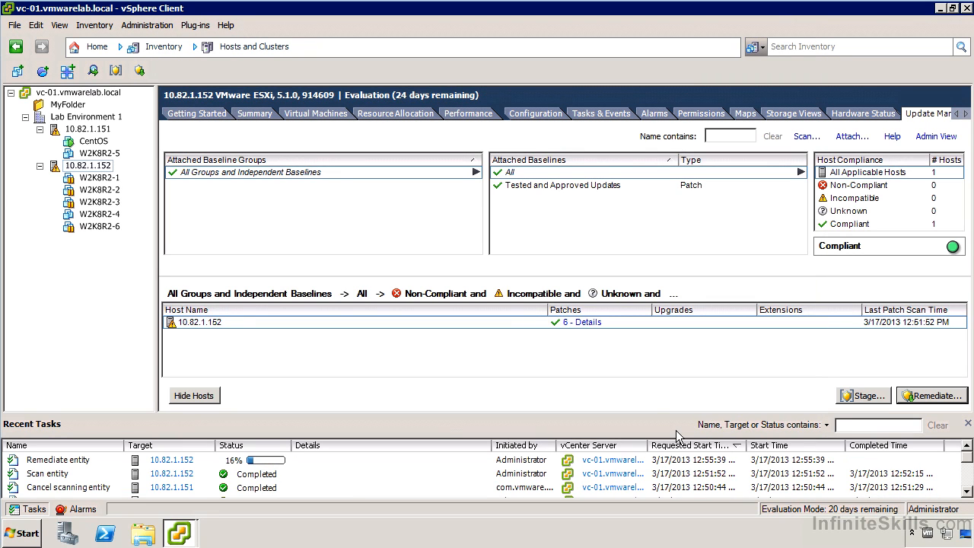